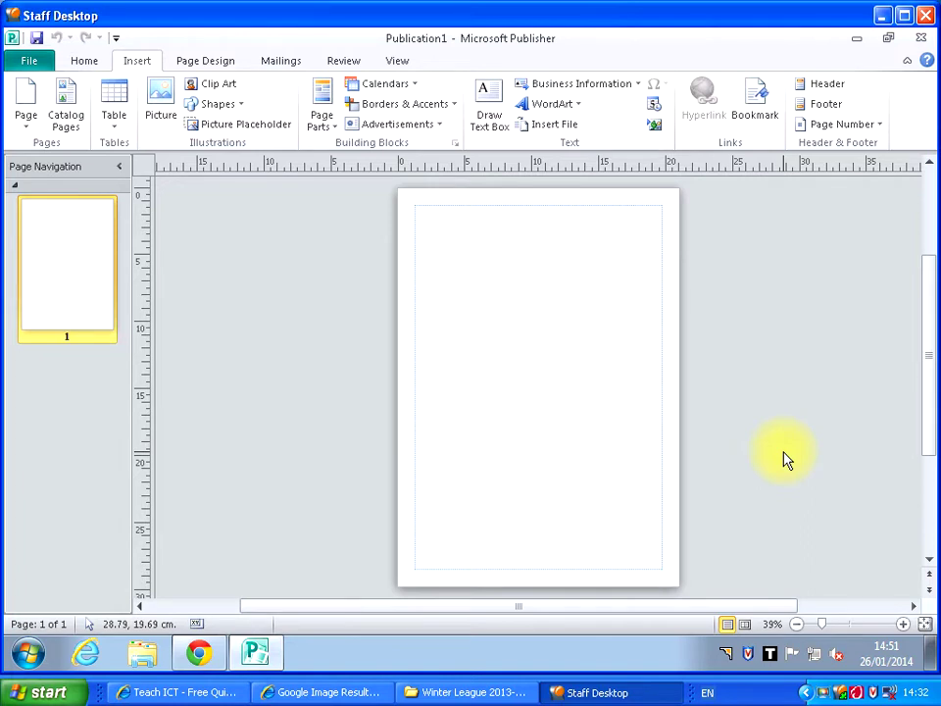
Insert two blank pages so the publication has three pages.
click(29, 120)
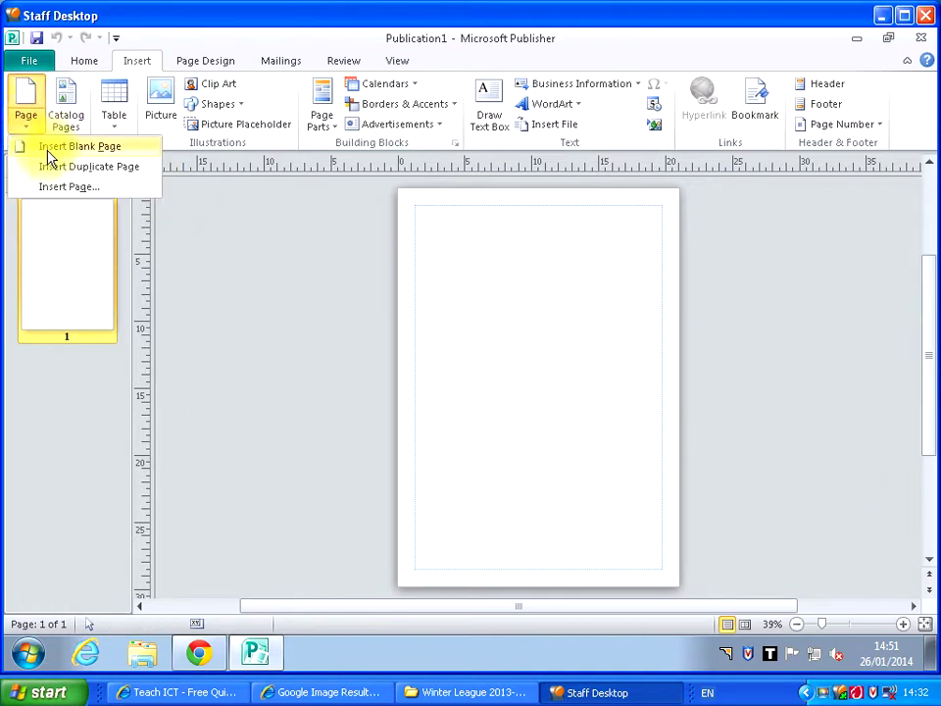
click(57, 149)
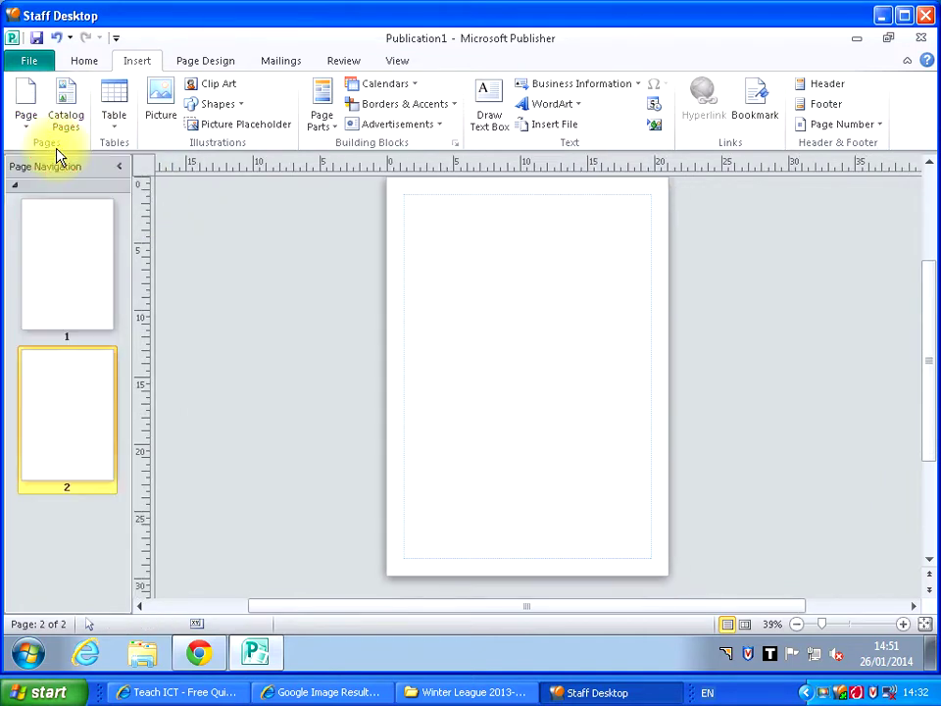
click(26, 119)
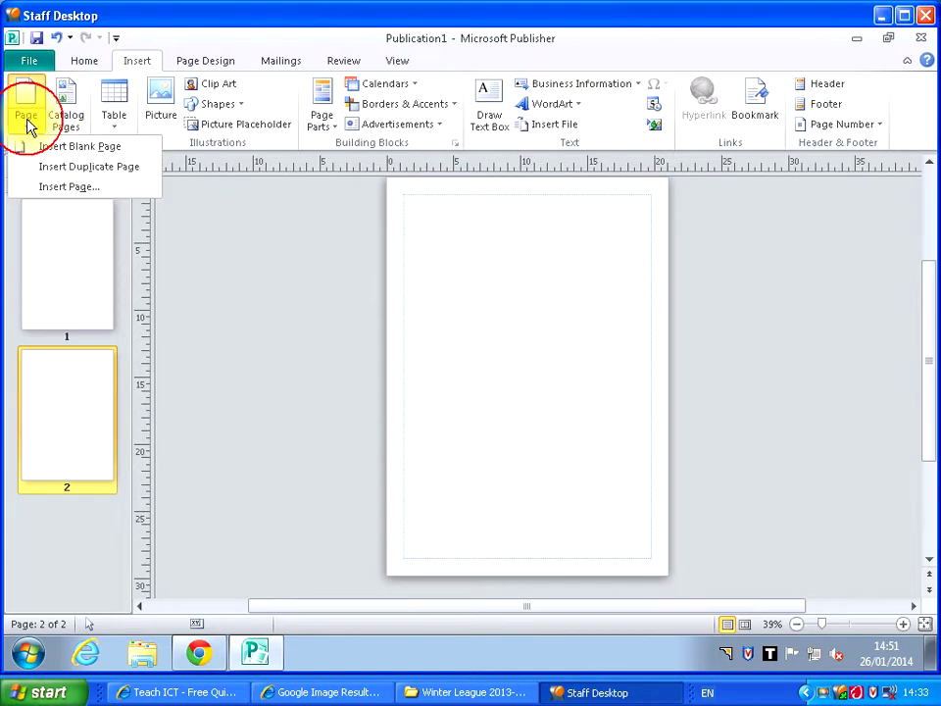
click(47, 147)
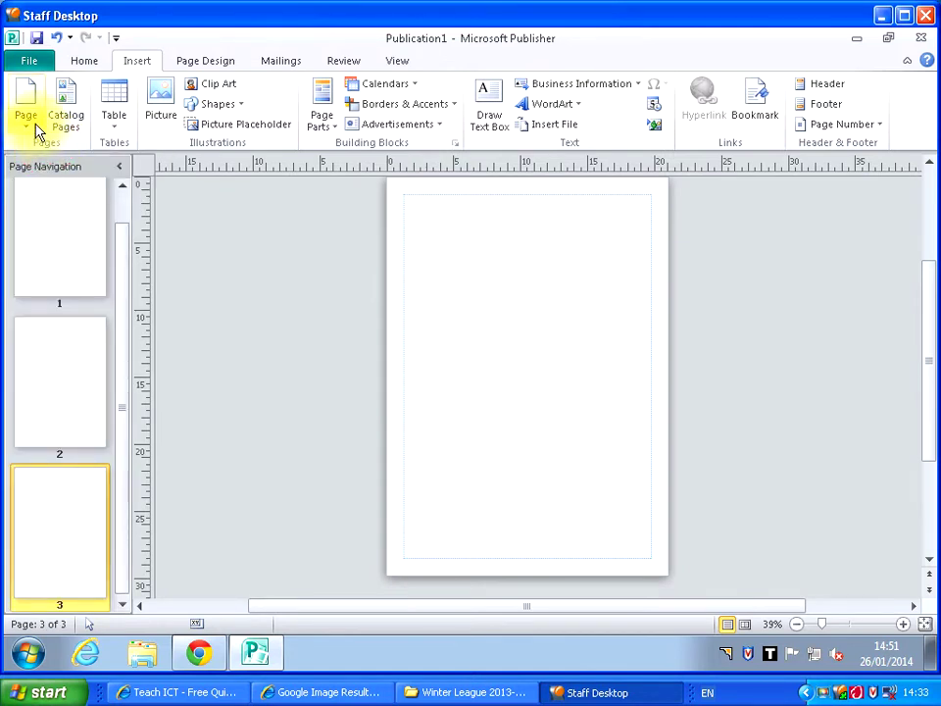
Insert 5 more new pages to bring the publication to 8 pages.
click(31, 128)
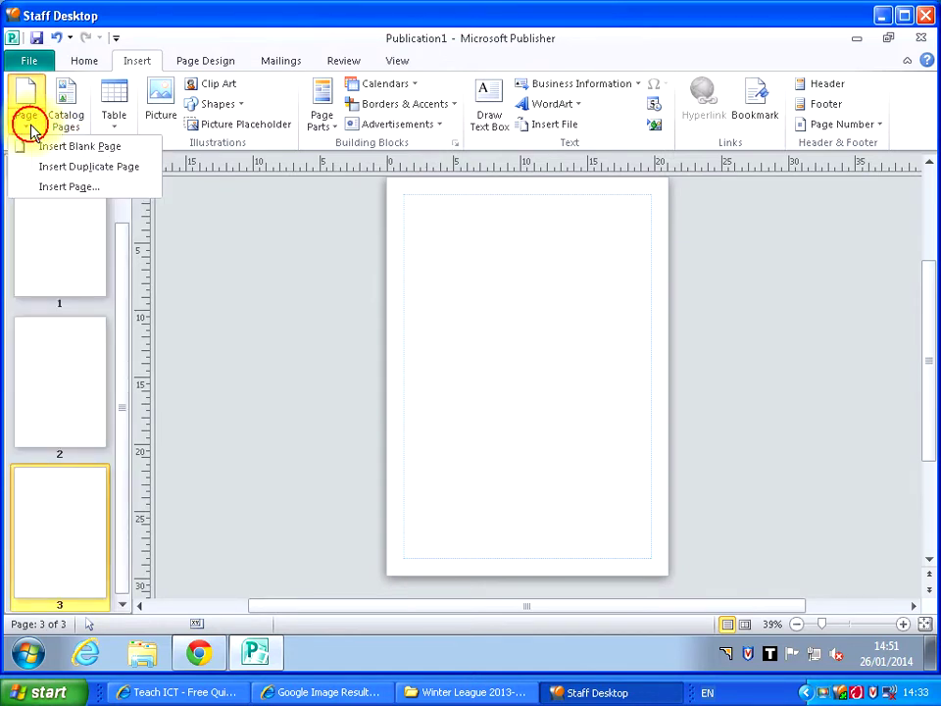
click(49, 187)
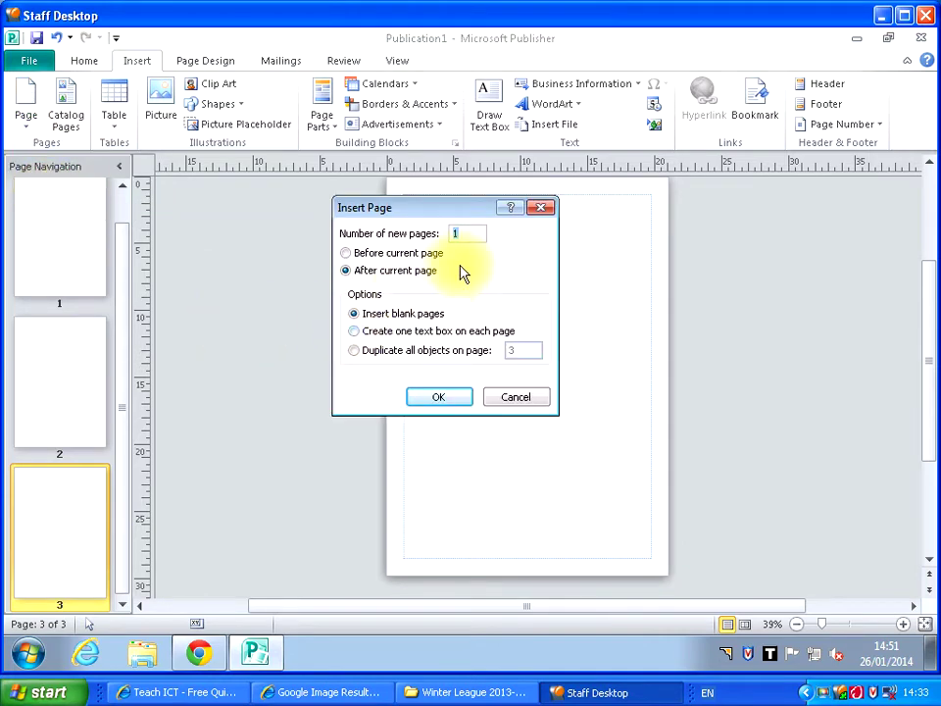
text(5)
click(438, 397)
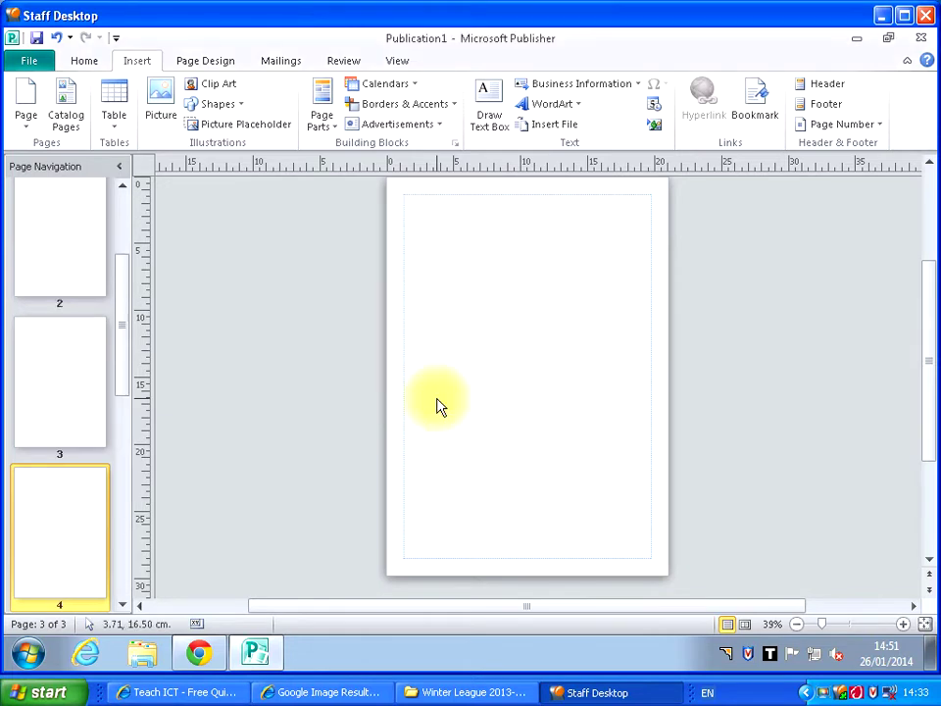
click(123, 605)
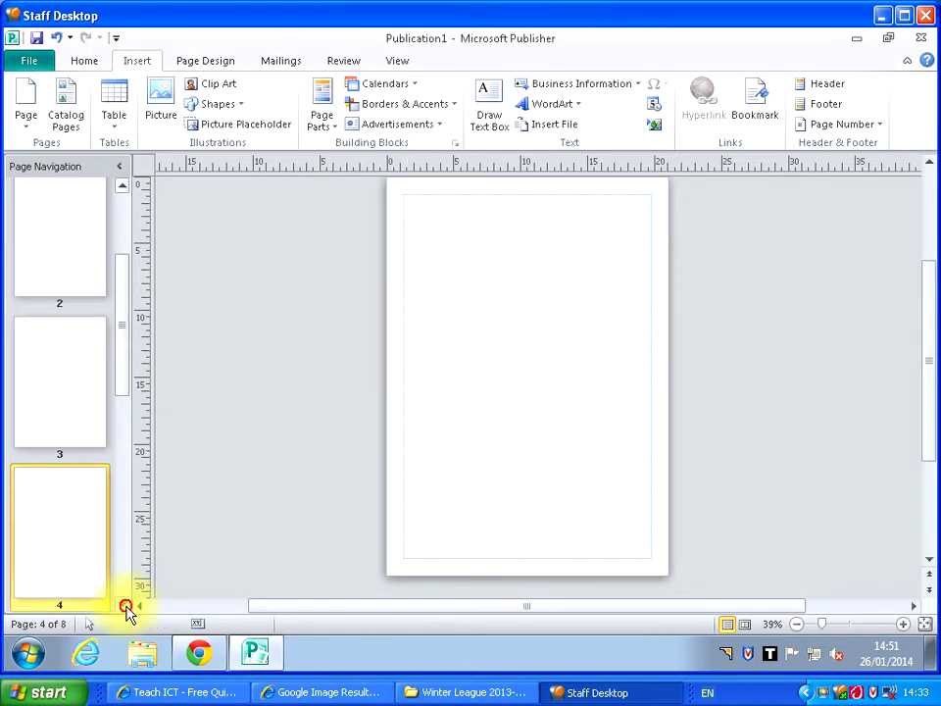
drag(126, 606, 126, 609)
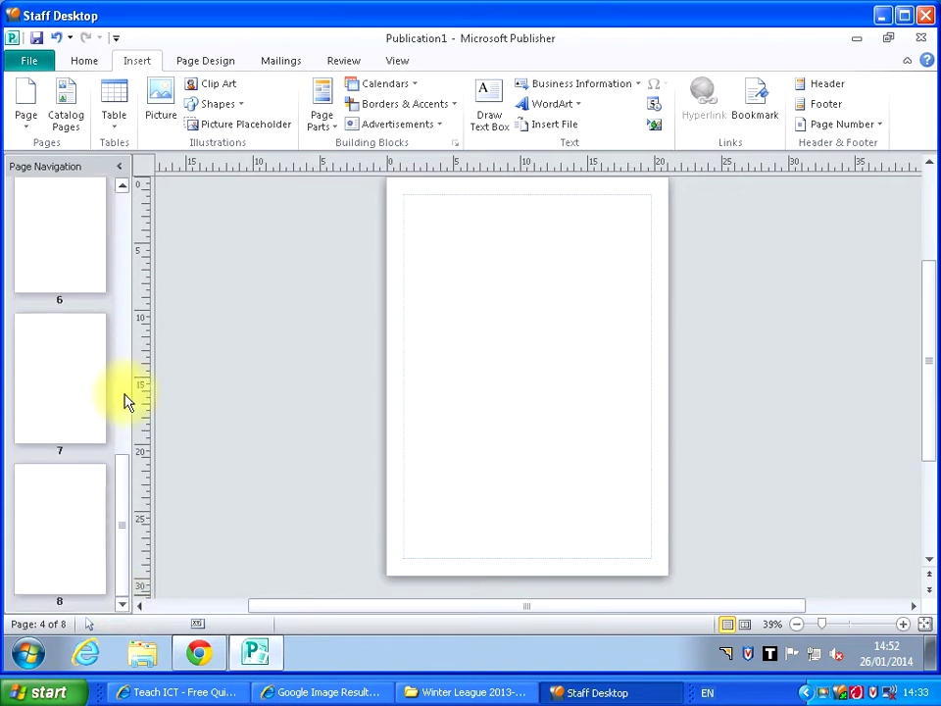
drag(120, 193, 119, 195)
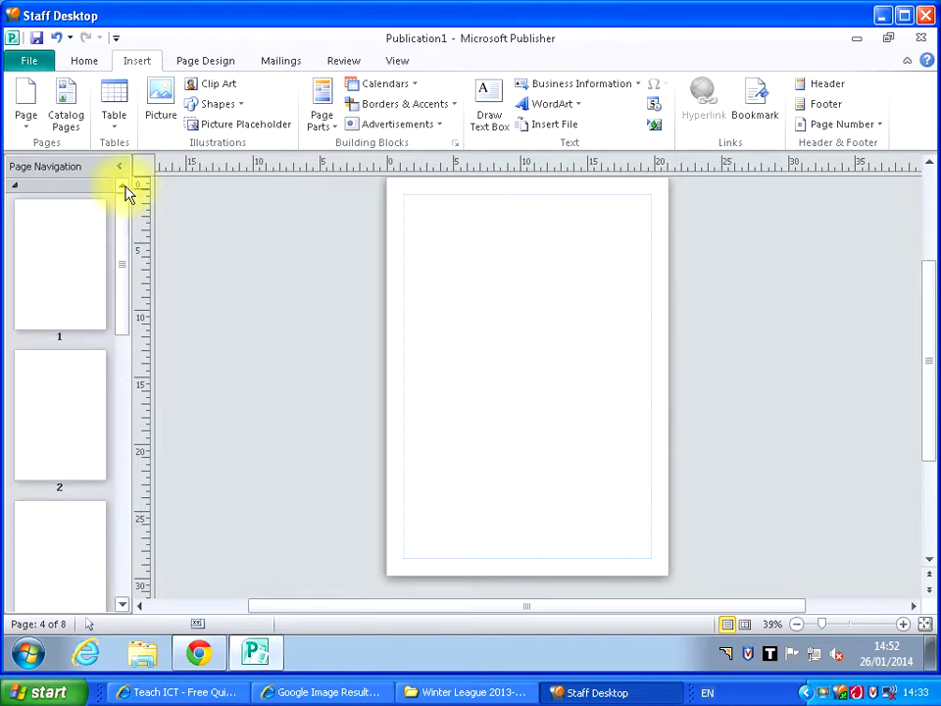
Switch the view to Two-Page Spread.
click(397, 61)
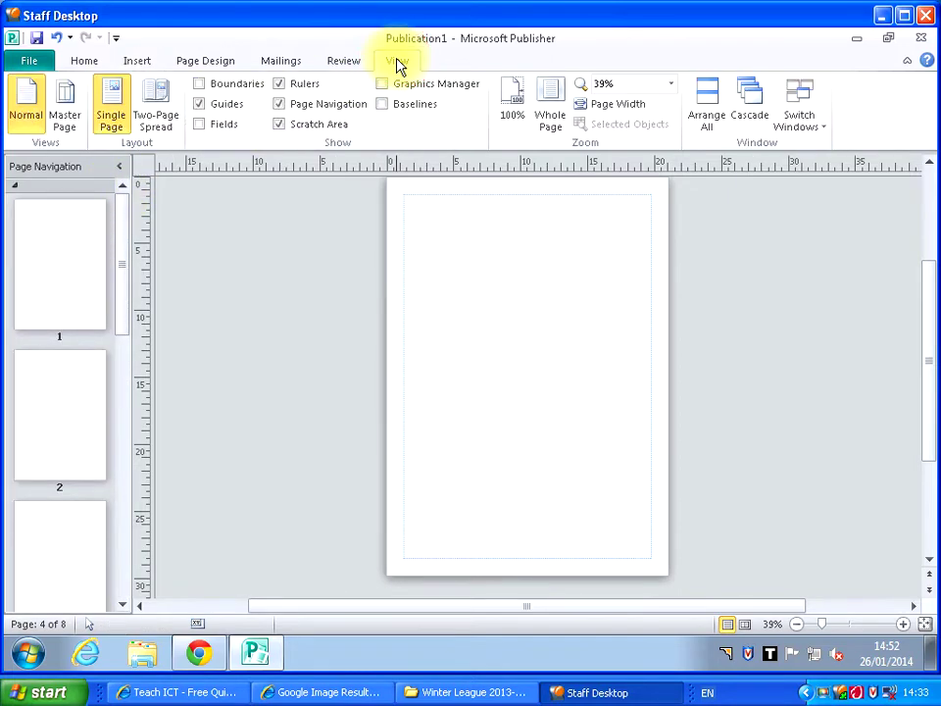
click(162, 121)
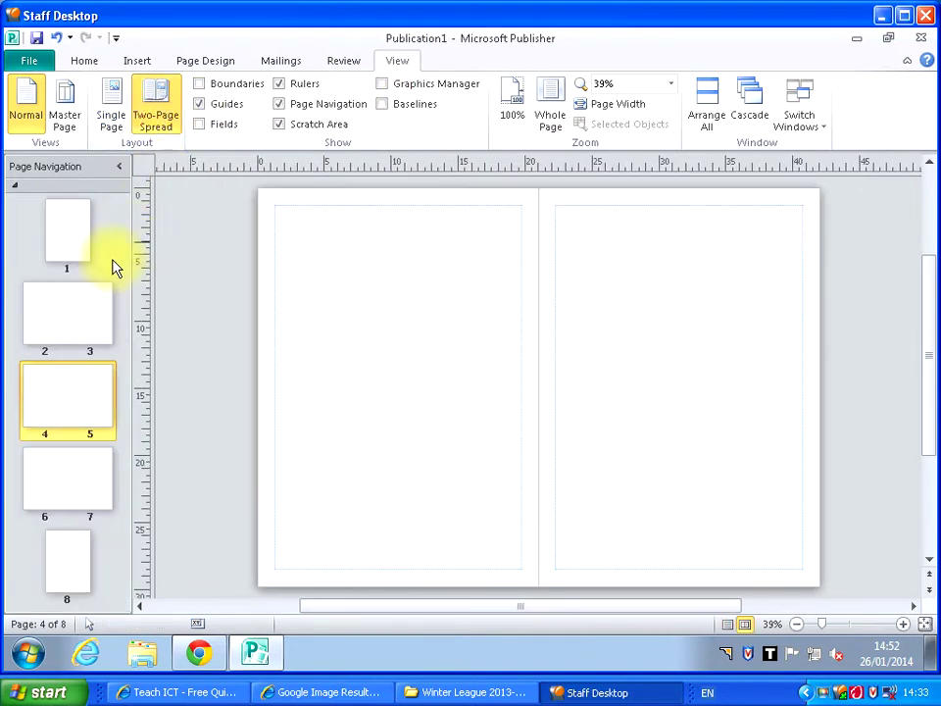
click(110, 260)
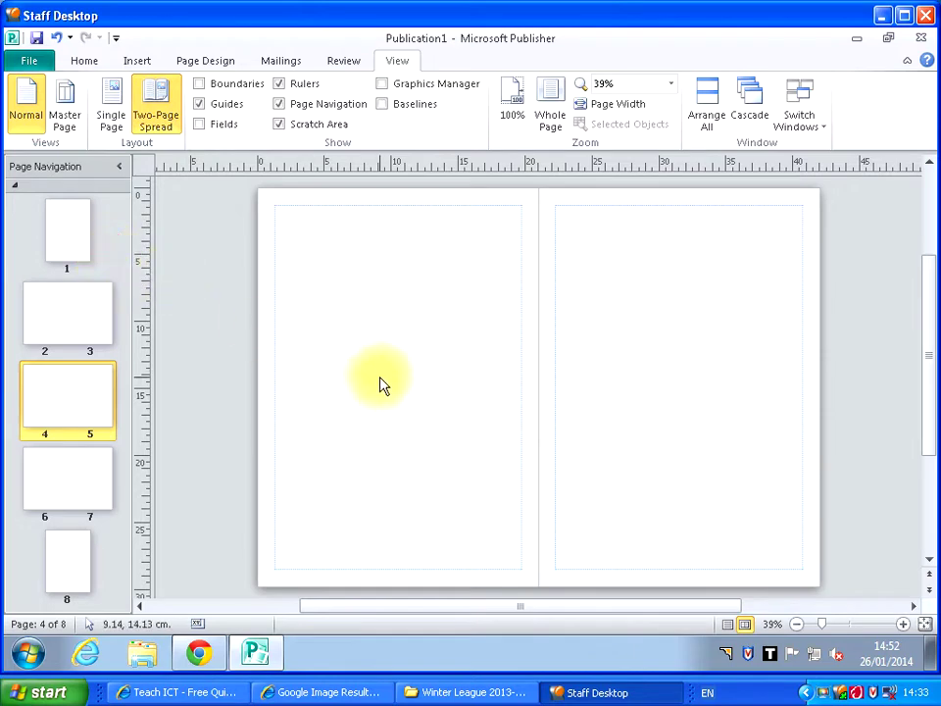
Browse the 2–3, 4–5 and 6–7 spreads, ending back on pages 2 and 3.
click(91, 317)
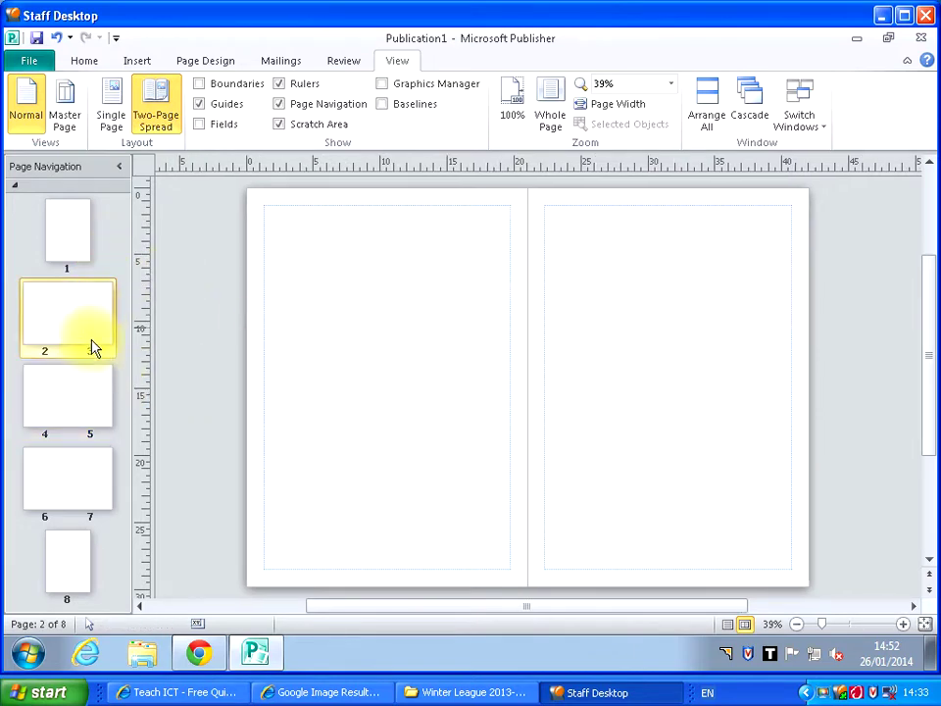
click(90, 391)
click(87, 495)
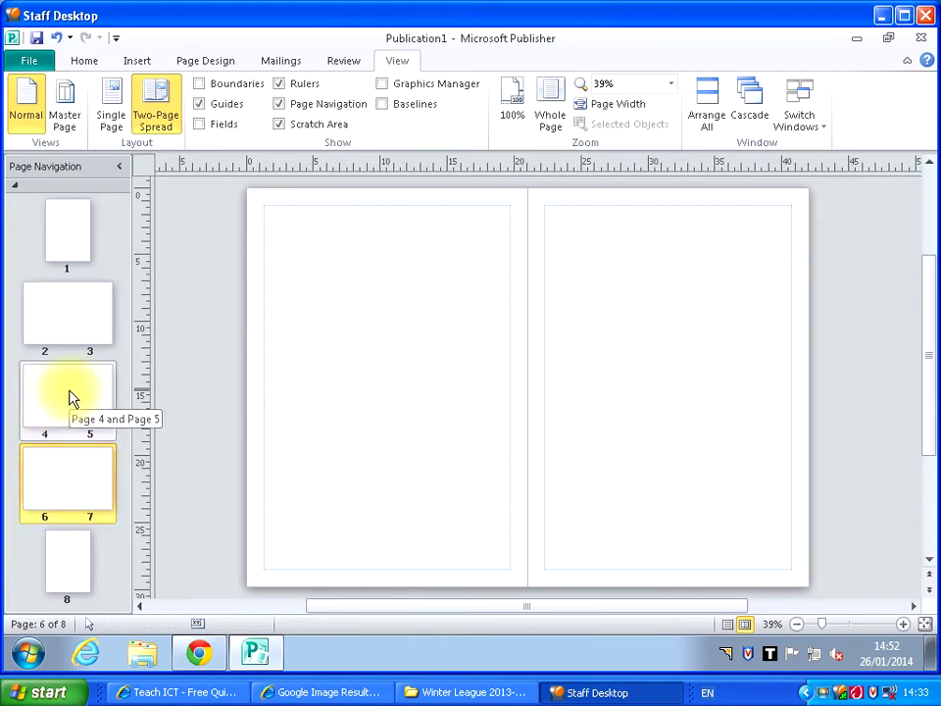
click(70, 338)
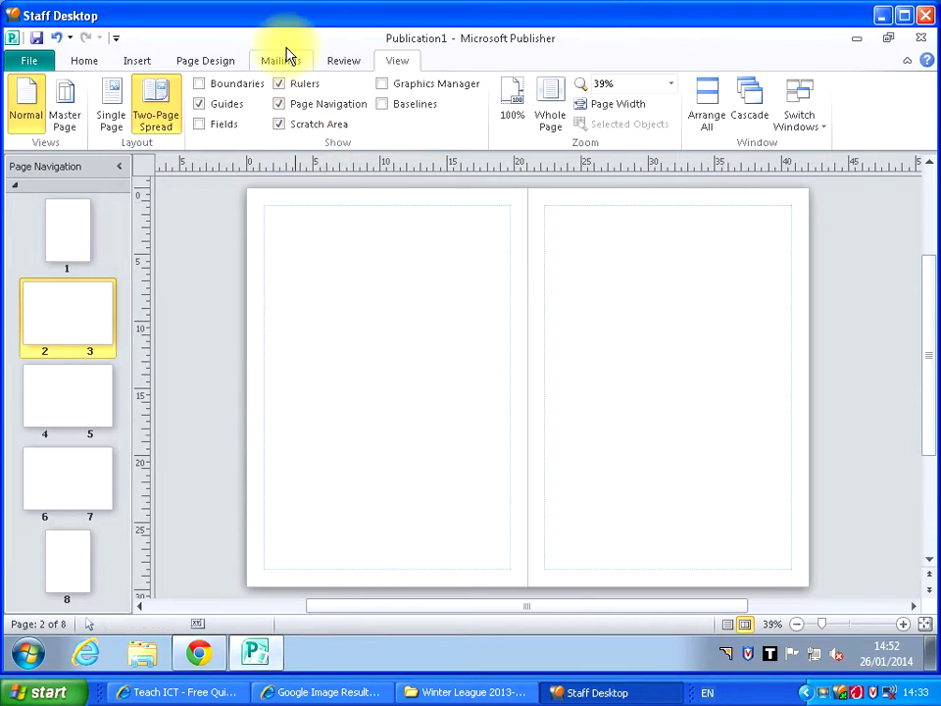
click(225, 63)
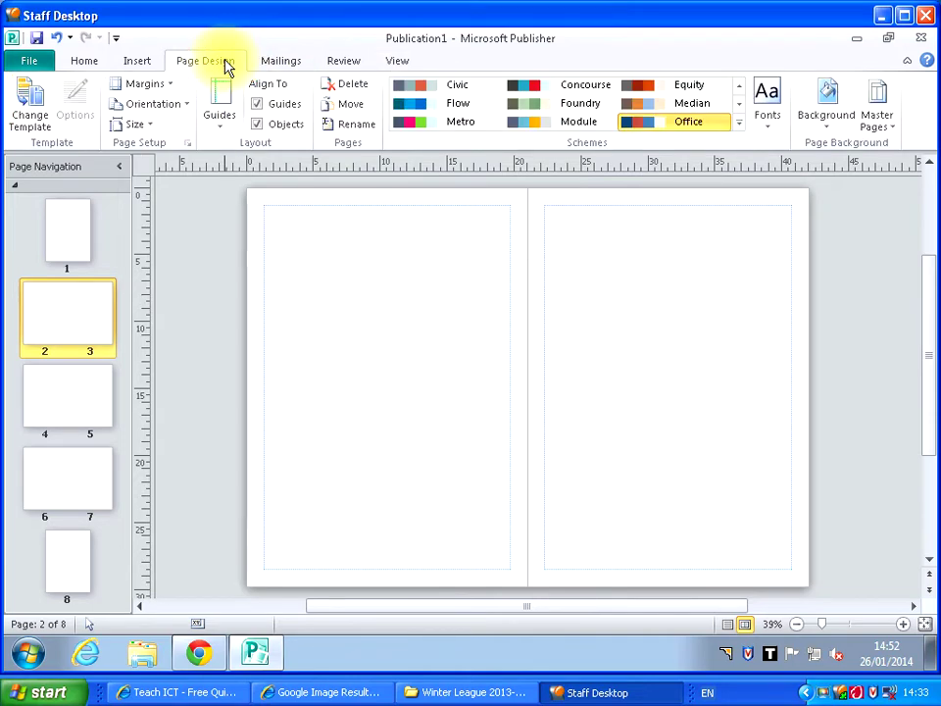
click(143, 84)
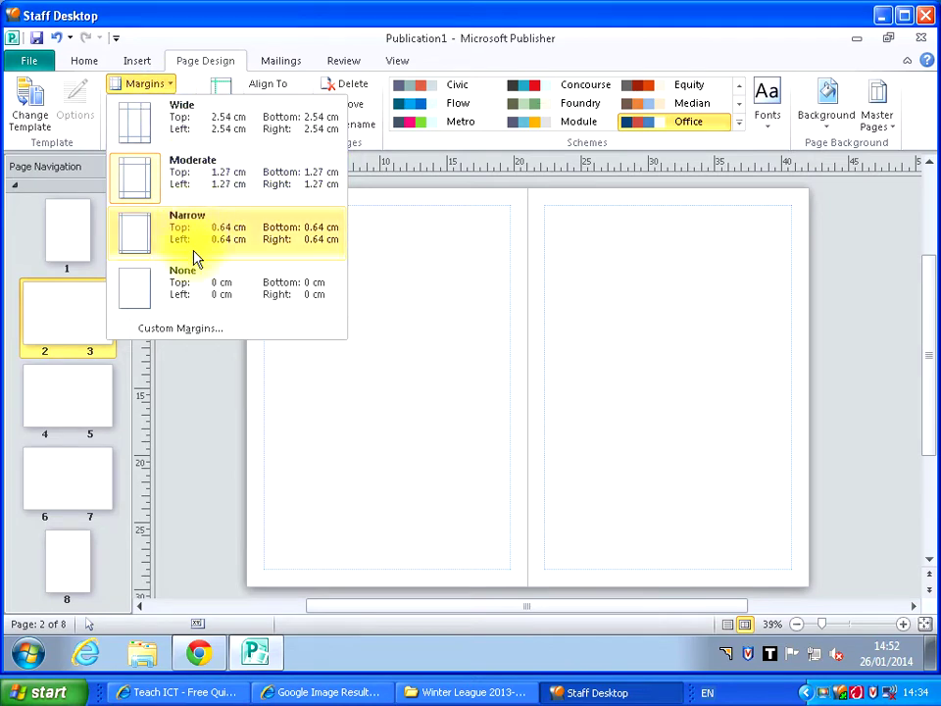
click(195, 336)
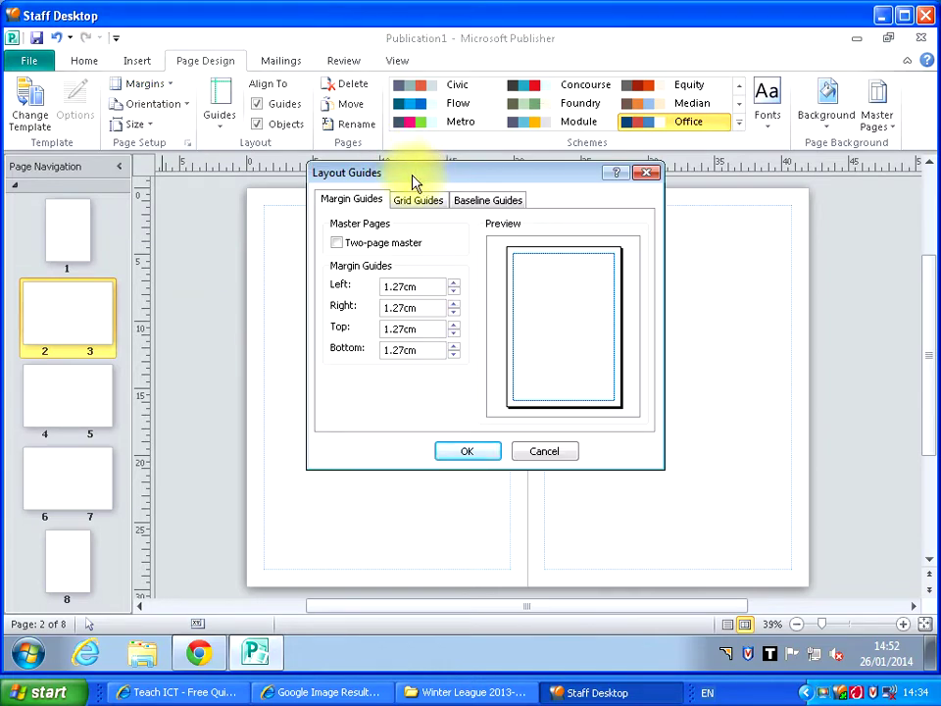
click(336, 245)
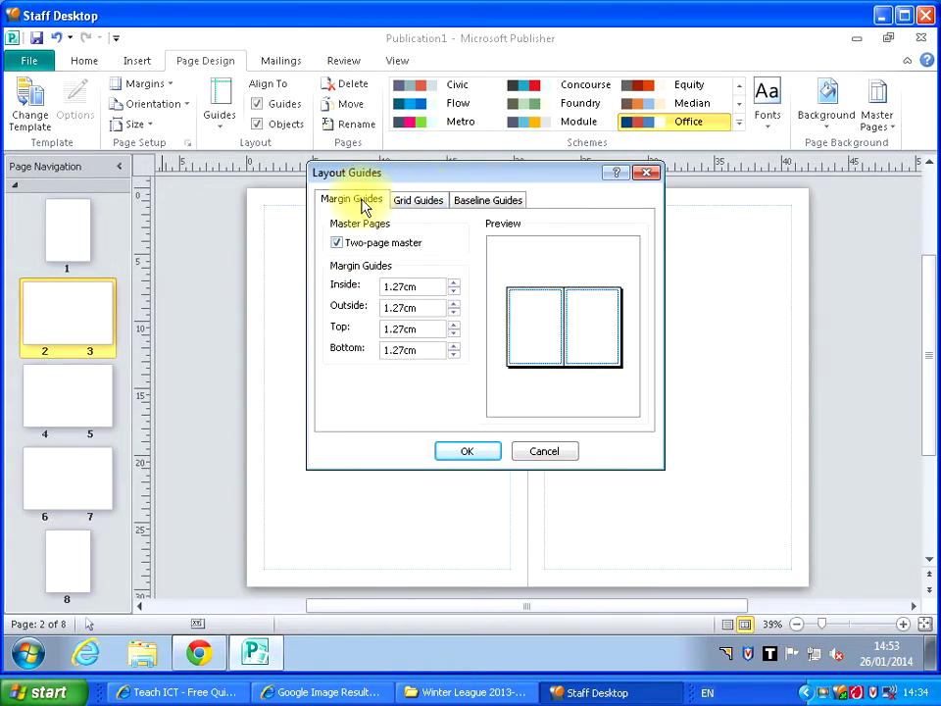
drag(452, 179, 194, 227)
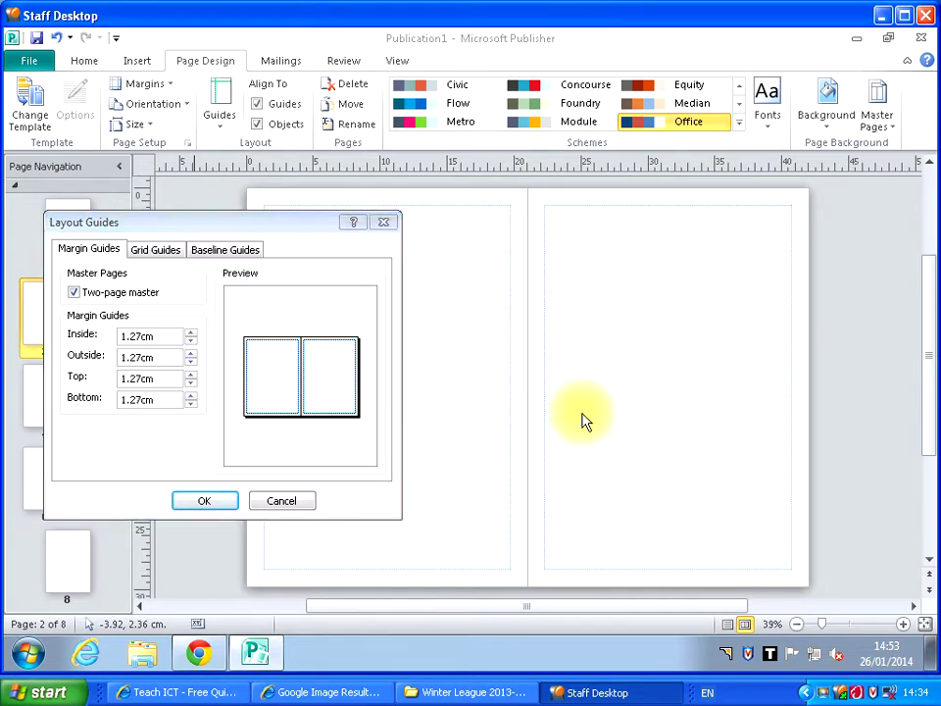
click(287, 511)
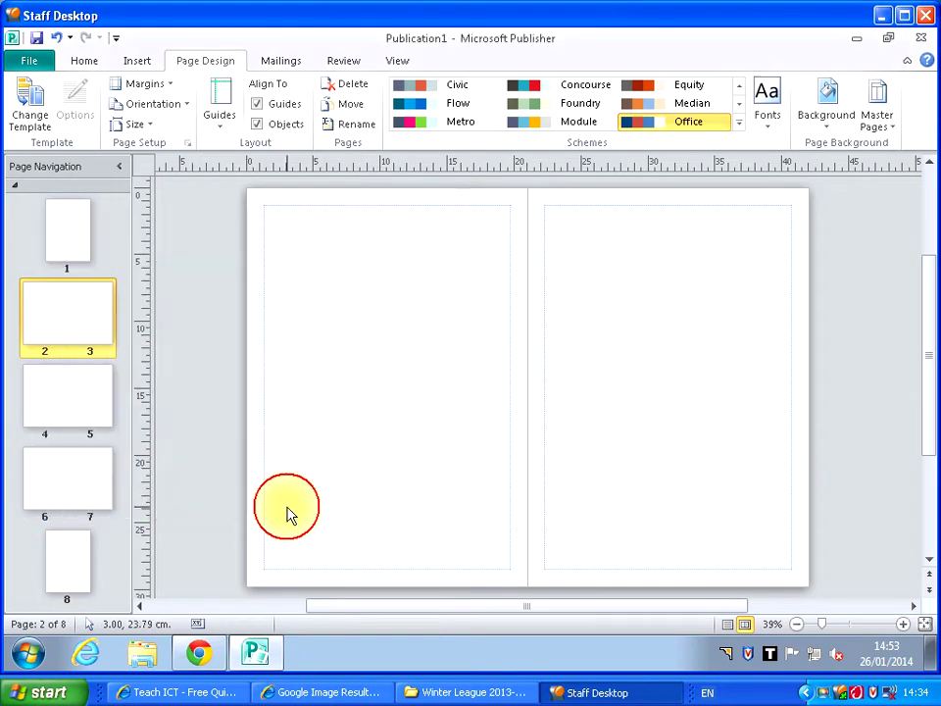
right_click(357, 381)
click(396, 430)
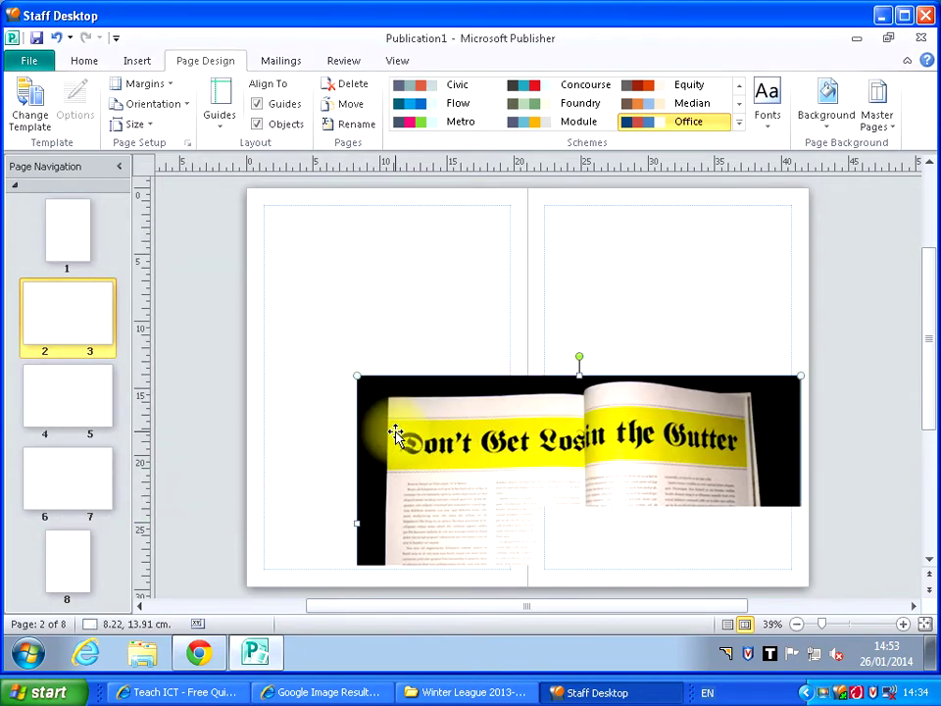
drag(457, 439, 428, 334)
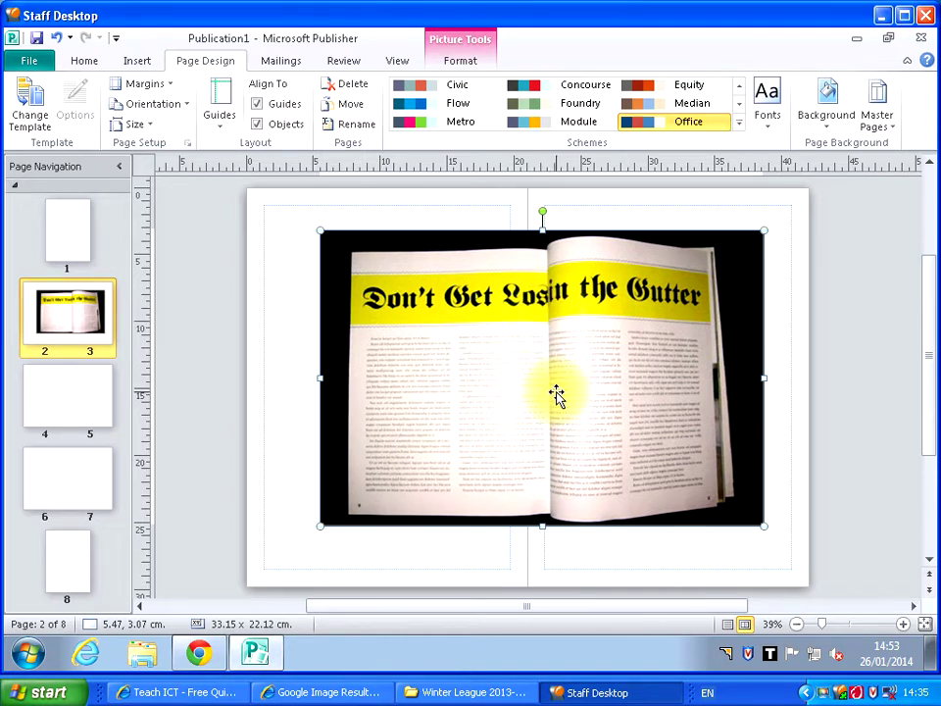
key(Delete)
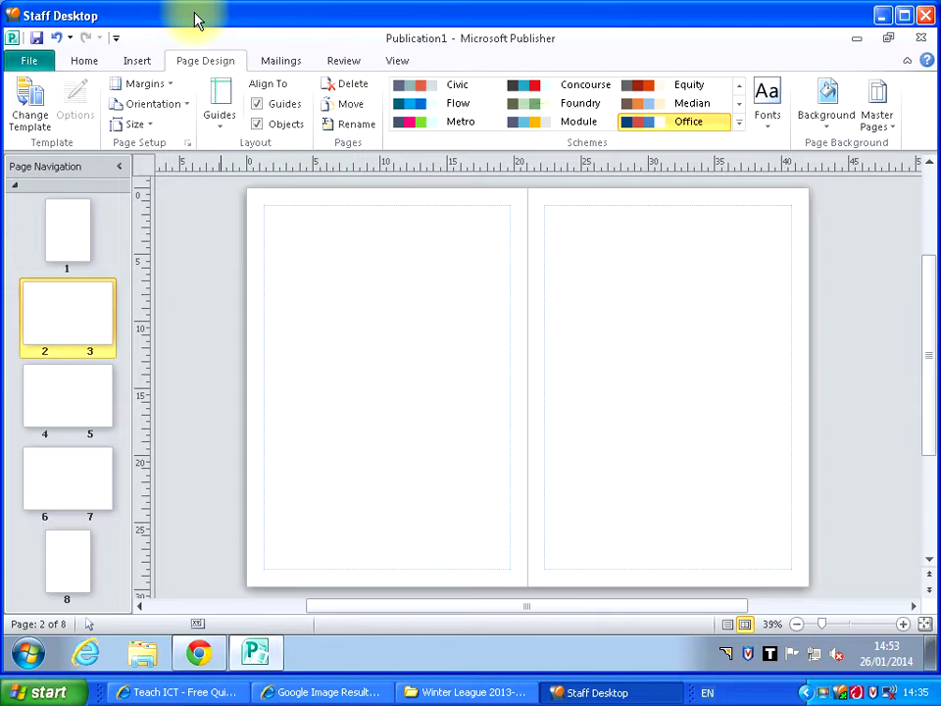
In Custom Margins, tick Two-page master and raise the inside margin from 1.27cm to 1.77cm.
click(172, 87)
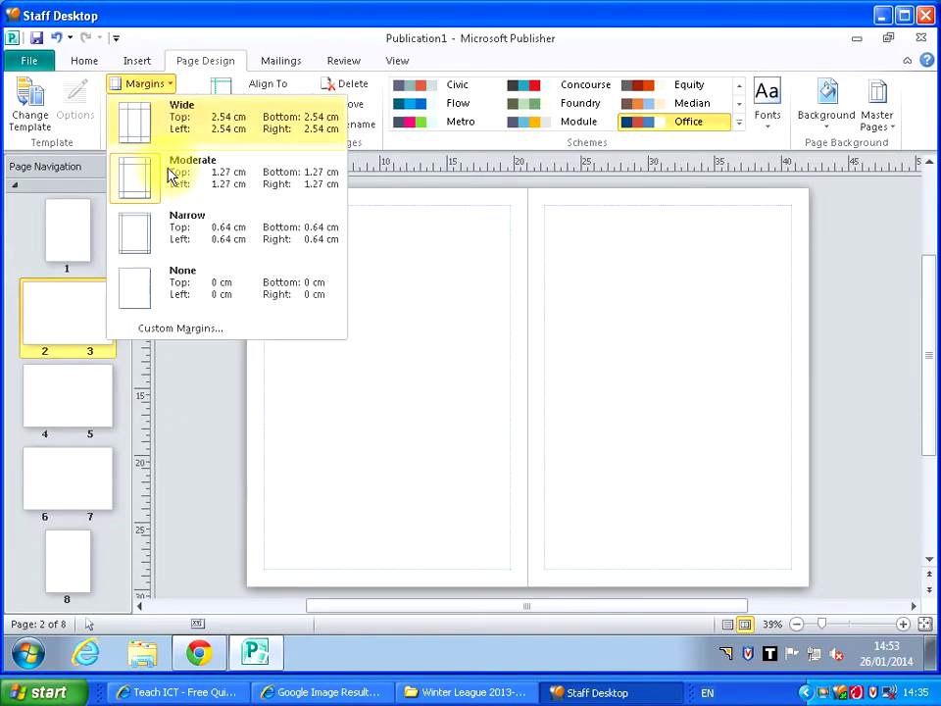
click(163, 330)
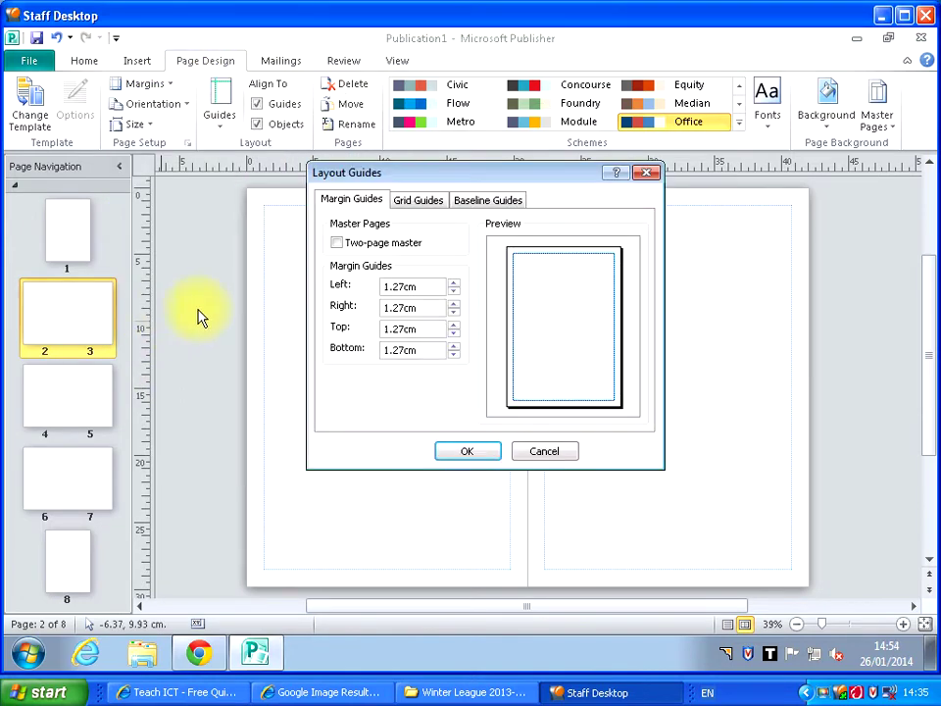
click(336, 243)
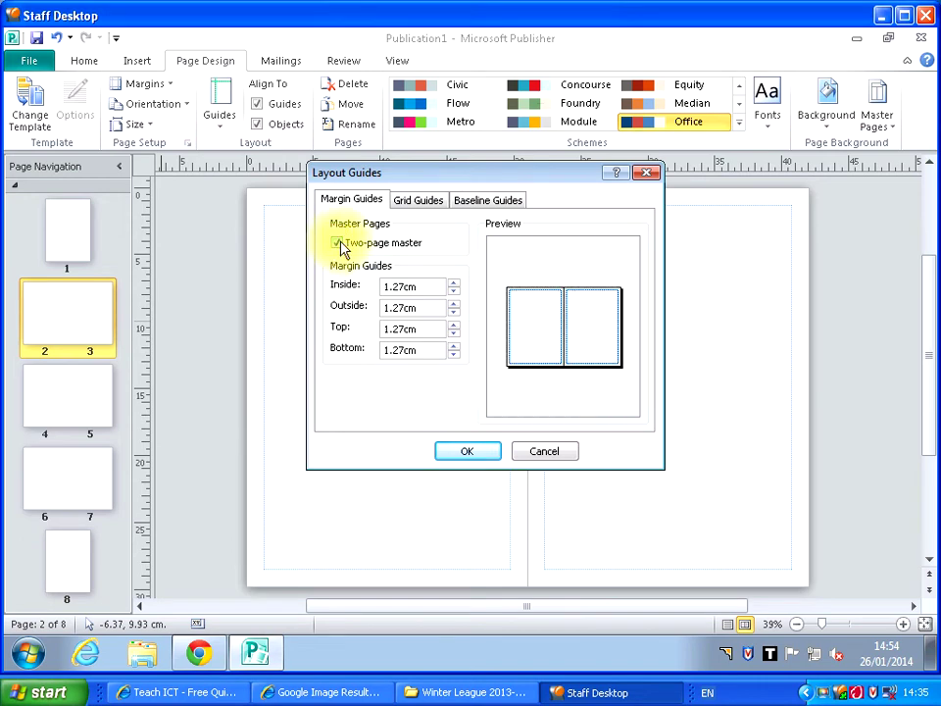
drag(391, 182, 251, 201)
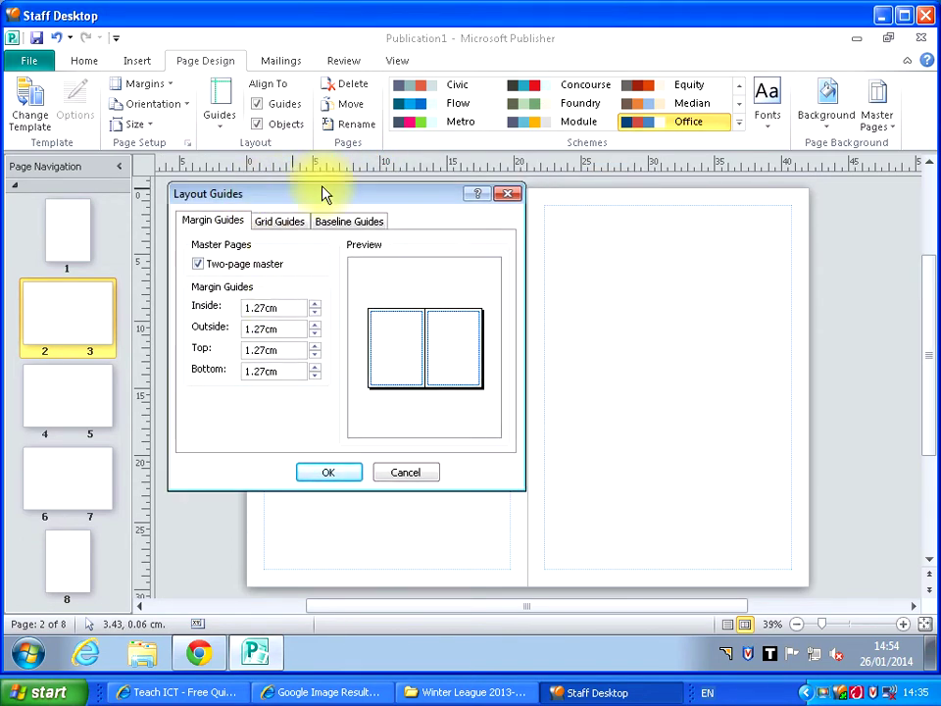
drag(294, 199, 185, 130)
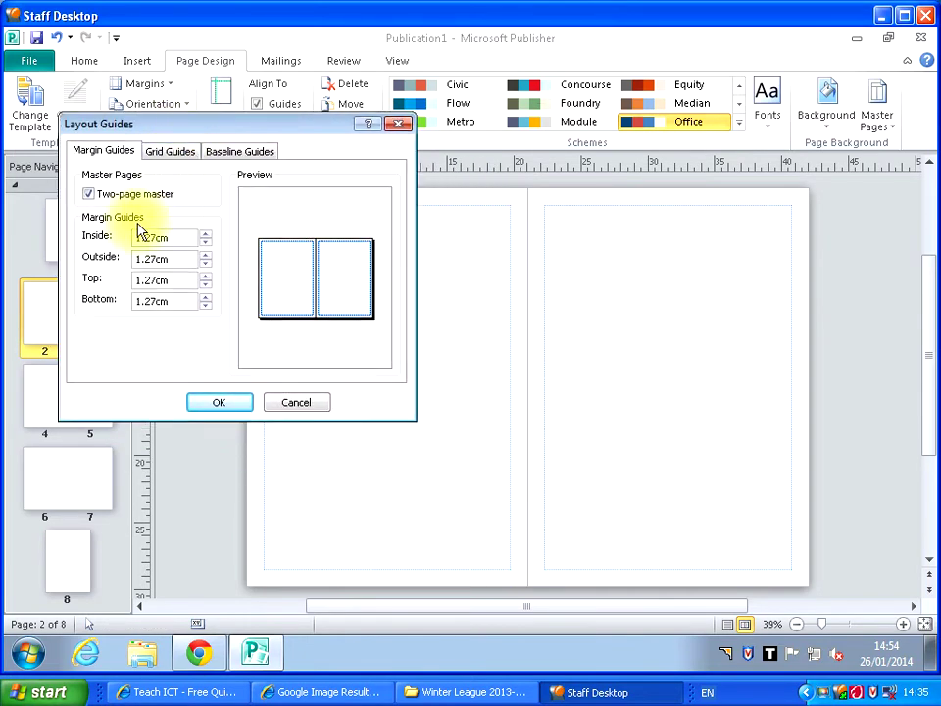
click(206, 237)
click(206, 236)
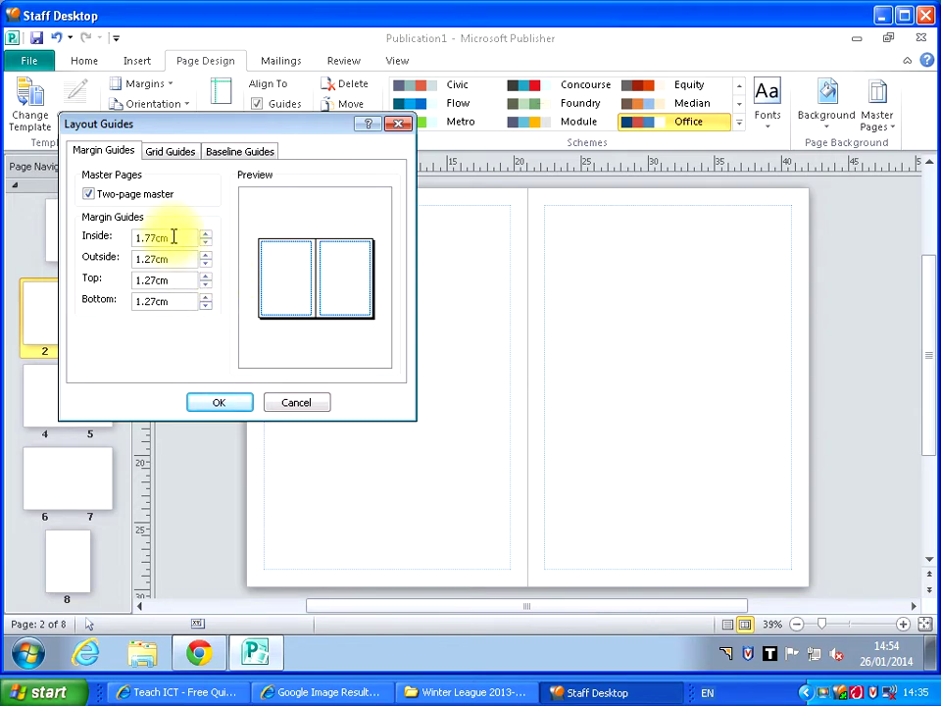
Apply the 1.77cm inside margin, review spreads 4–5 and 6–7, return to 2–3, then open the Guides gallery.
click(220, 402)
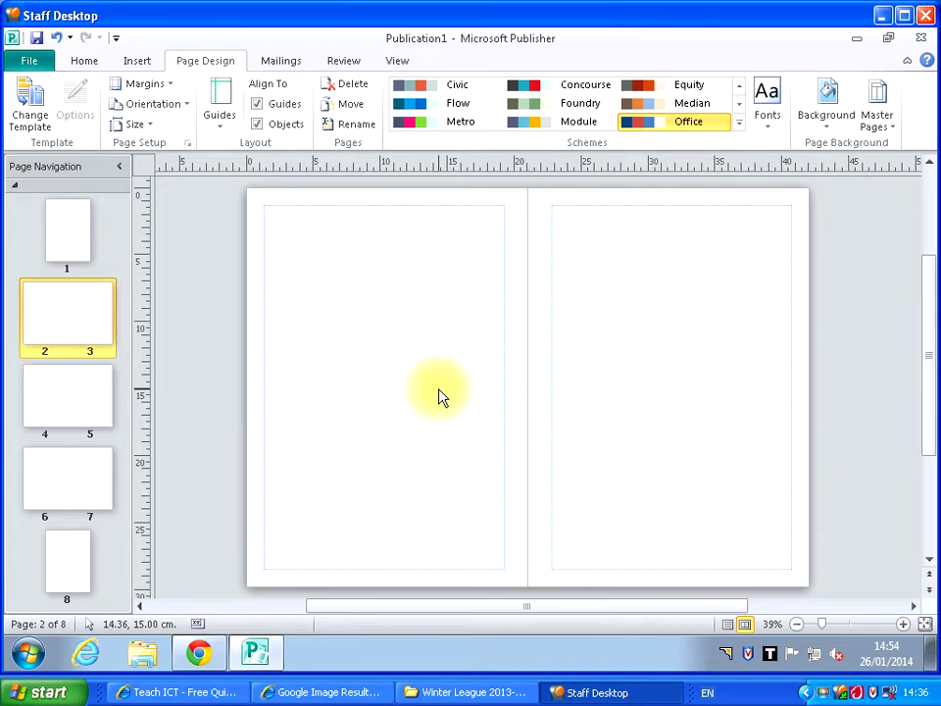
click(79, 394)
click(77, 473)
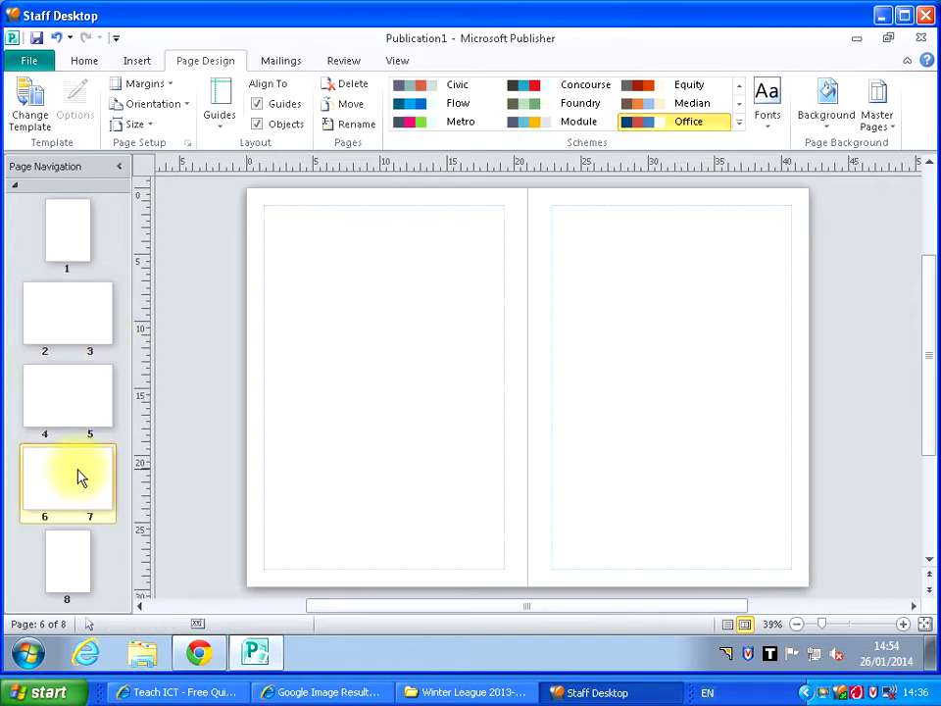
click(77, 390)
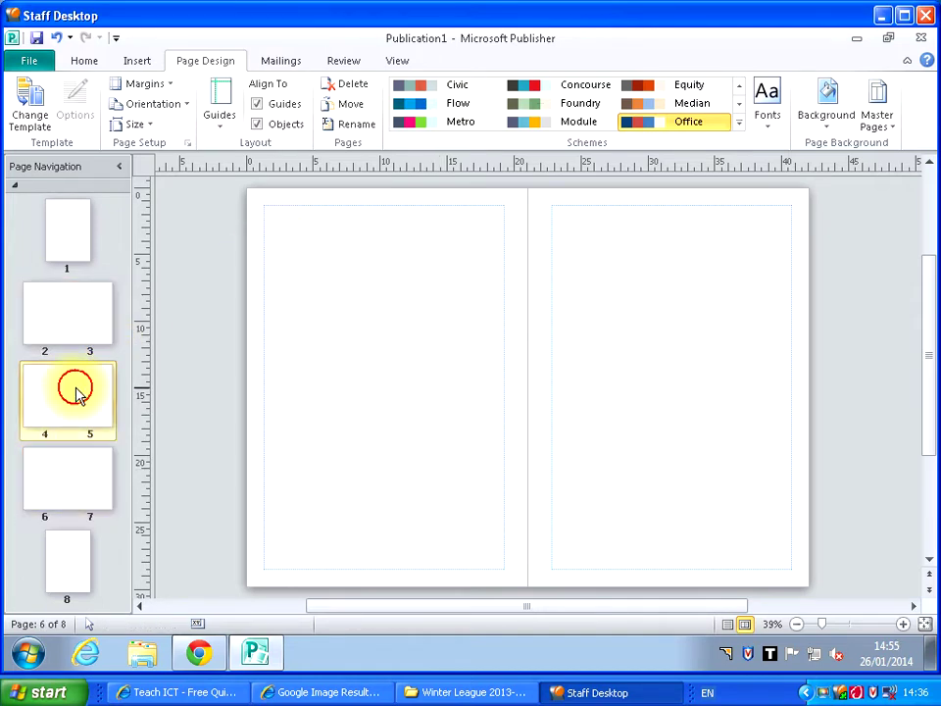
click(78, 335)
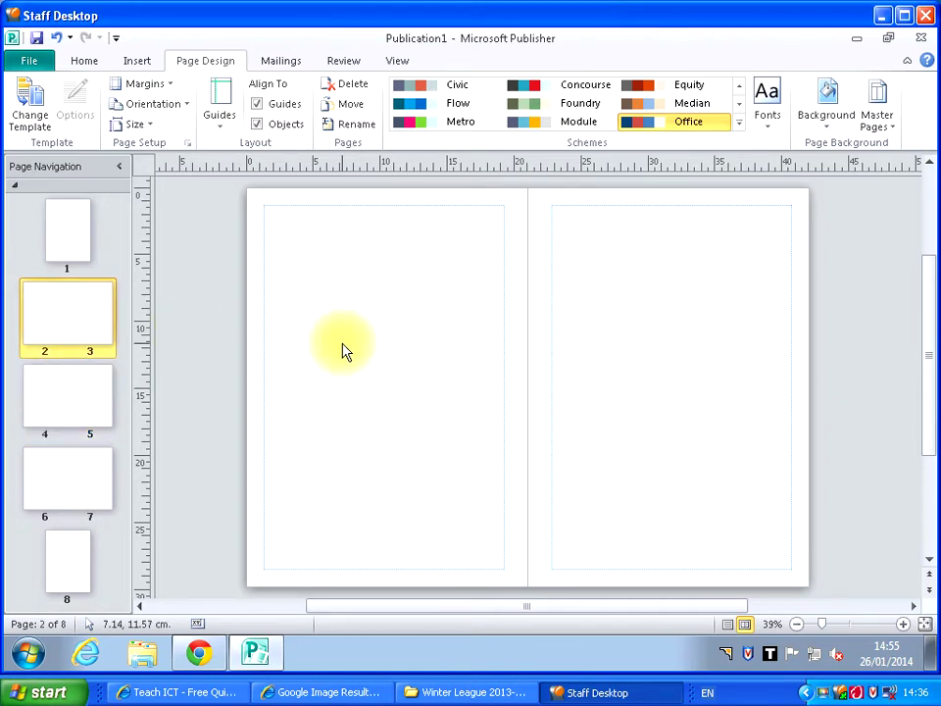
click(223, 134)
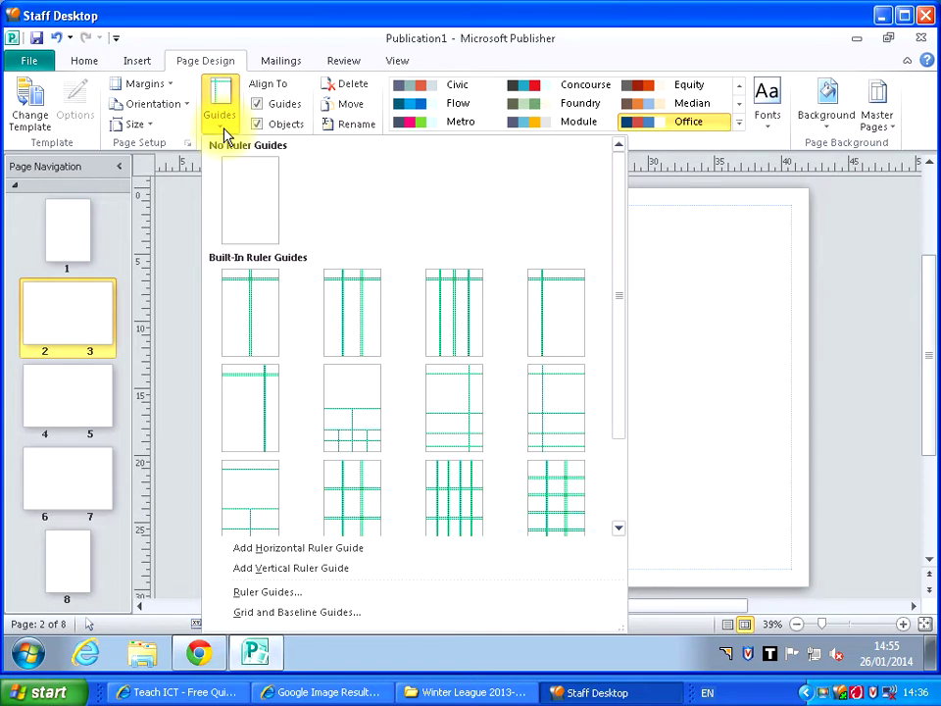
In the Layout Guides Grid Guides settings, set the column count to 3.
click(165, 88)
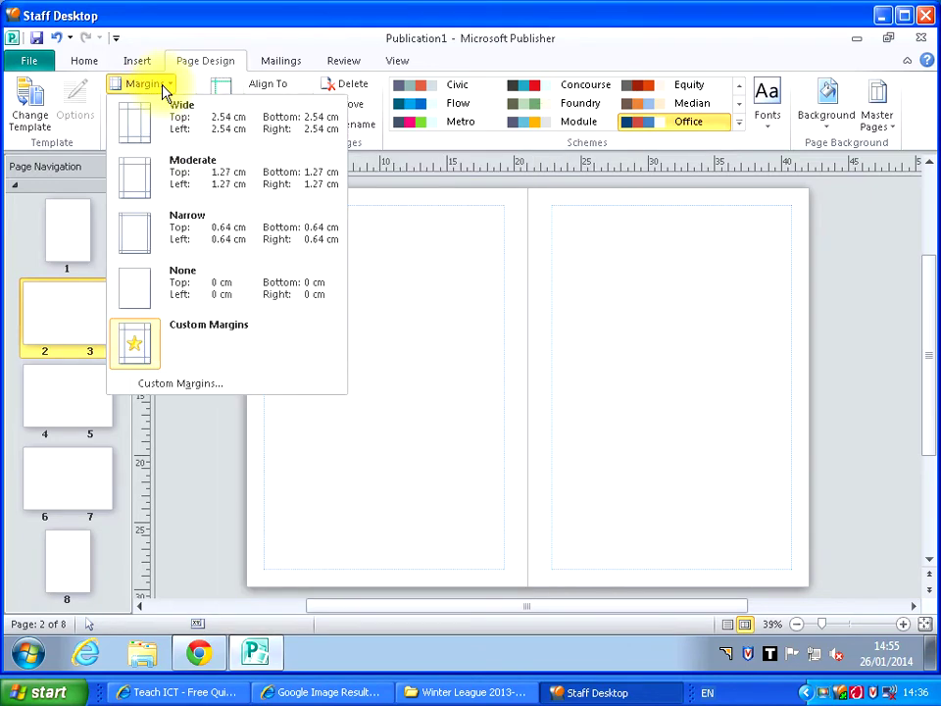
click(181, 384)
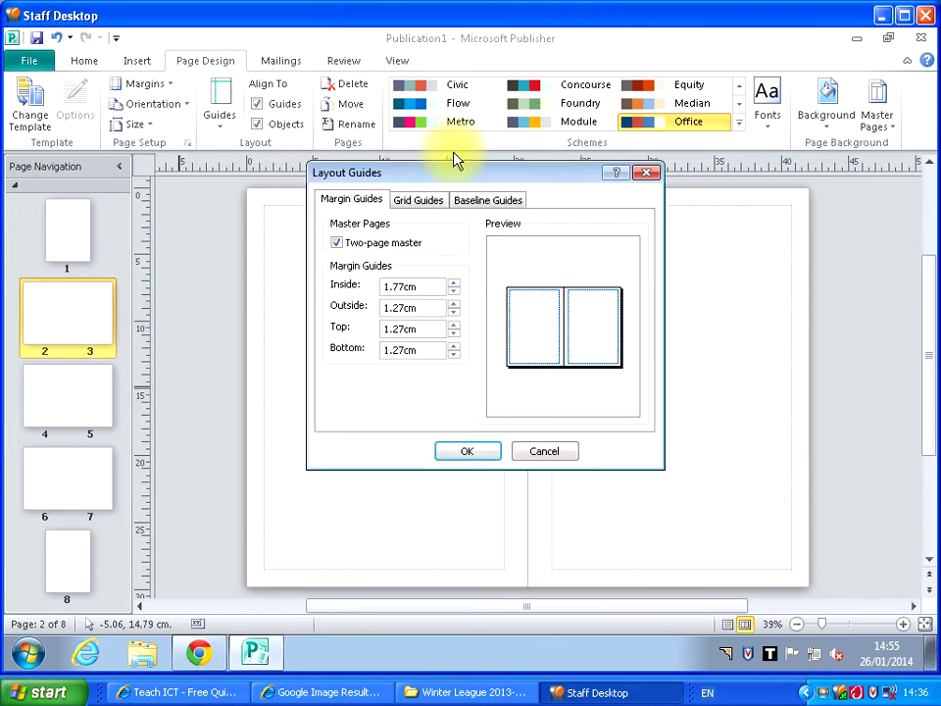
click(428, 202)
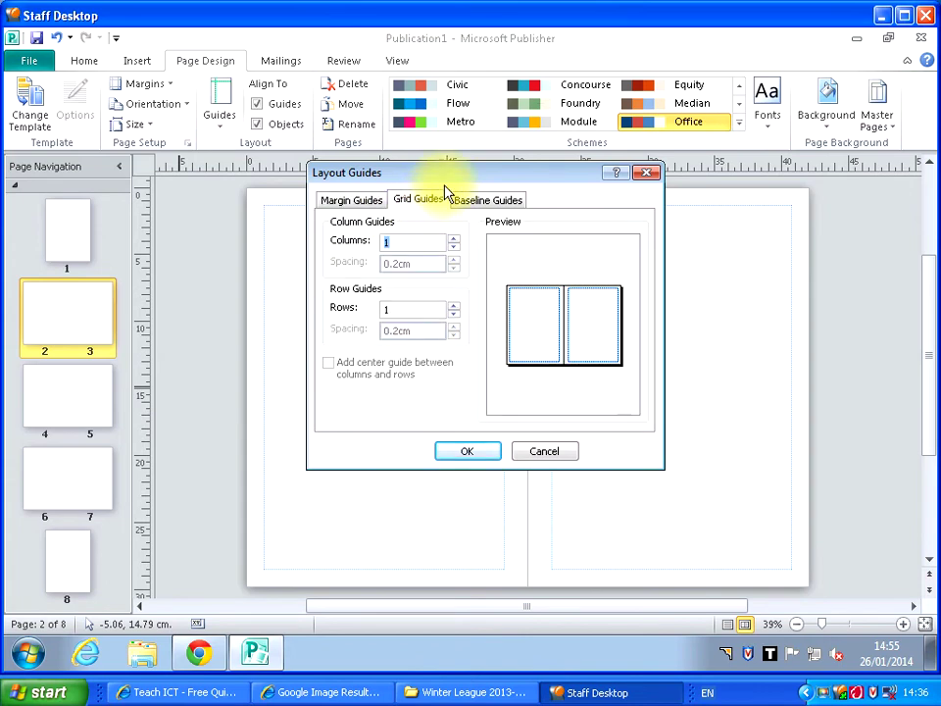
drag(445, 175, 238, 163)
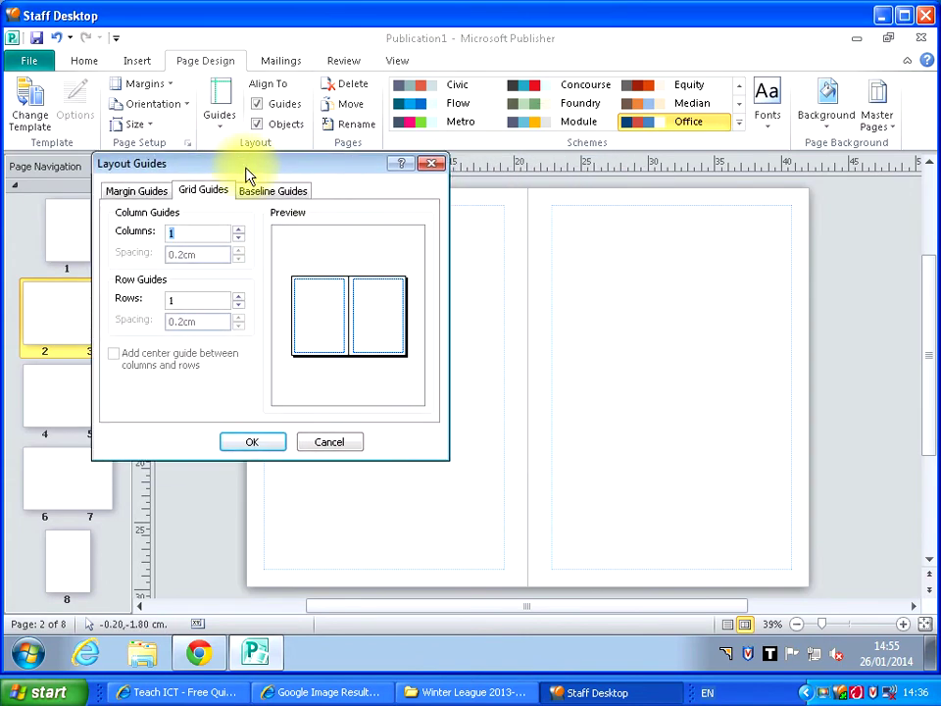
click(238, 229)
click(238, 229)
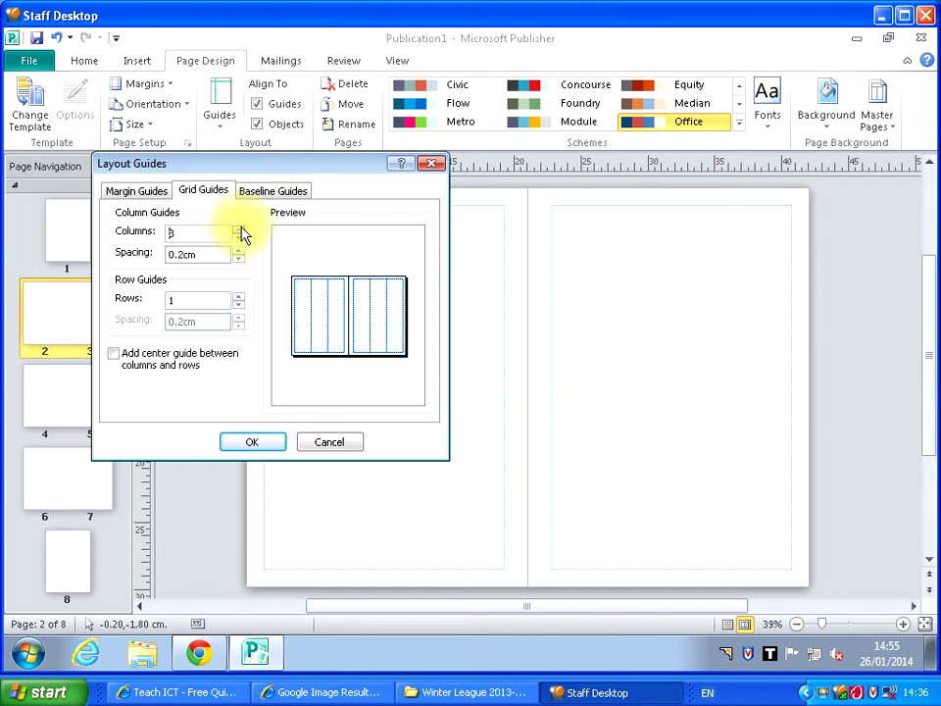
click(248, 443)
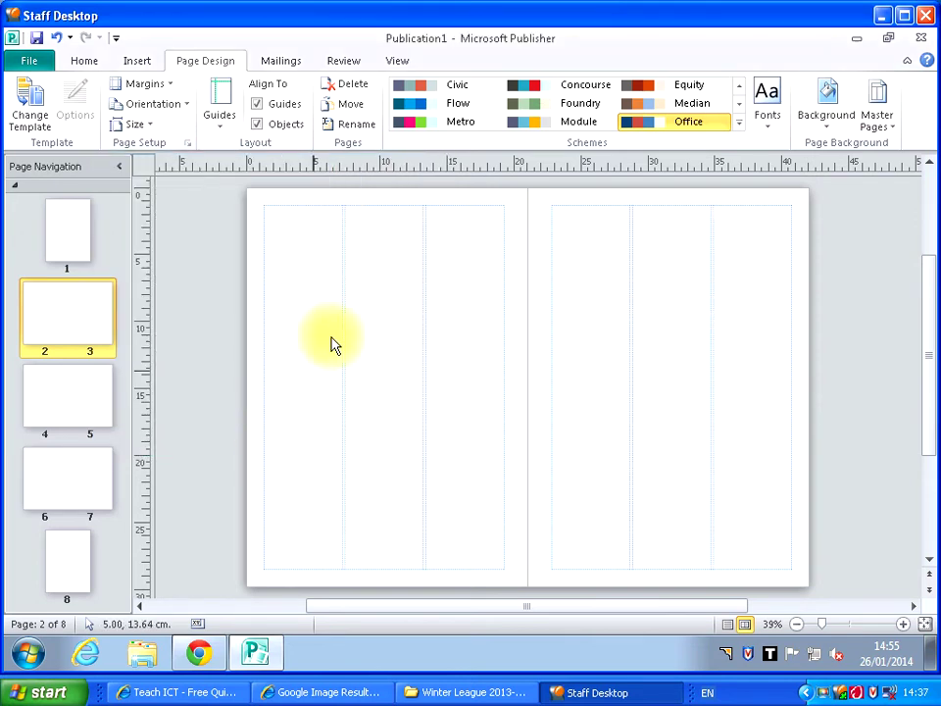
click(54, 234)
click(56, 289)
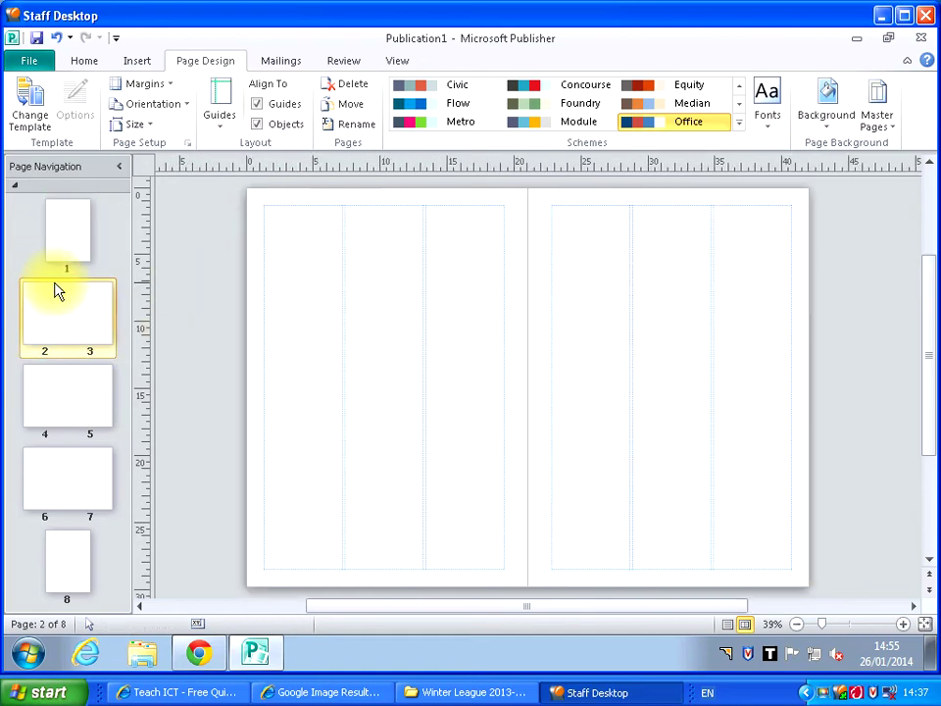
click(70, 410)
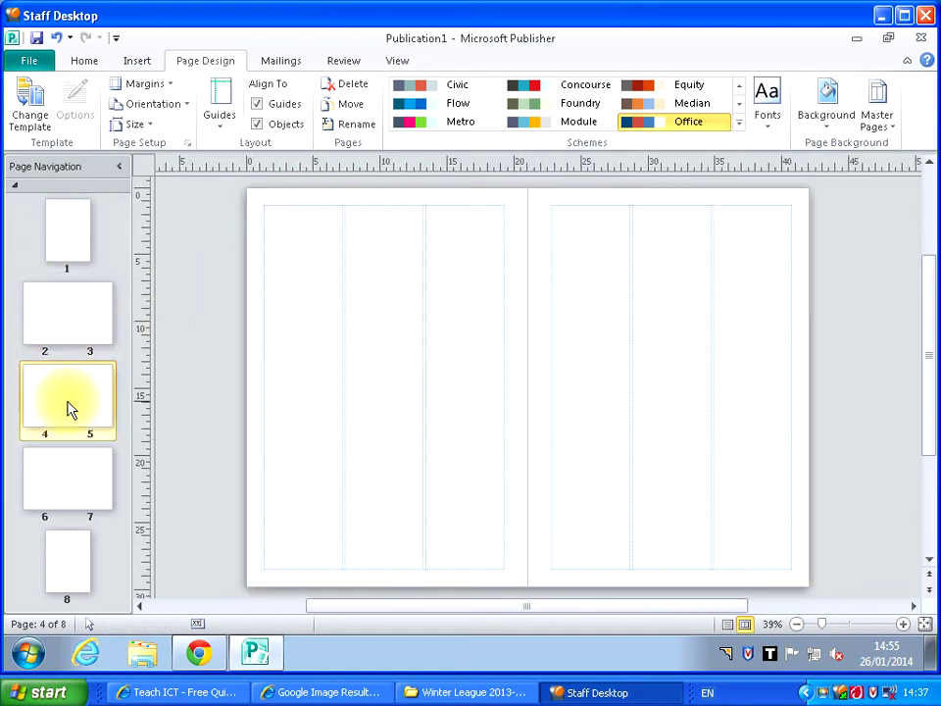
click(72, 487)
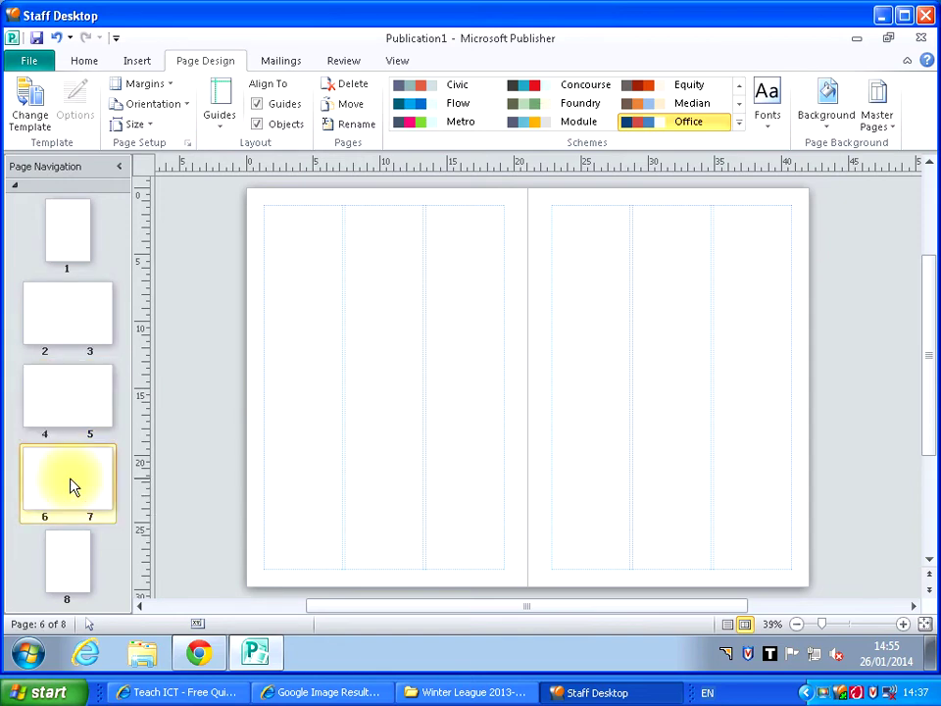
click(71, 333)
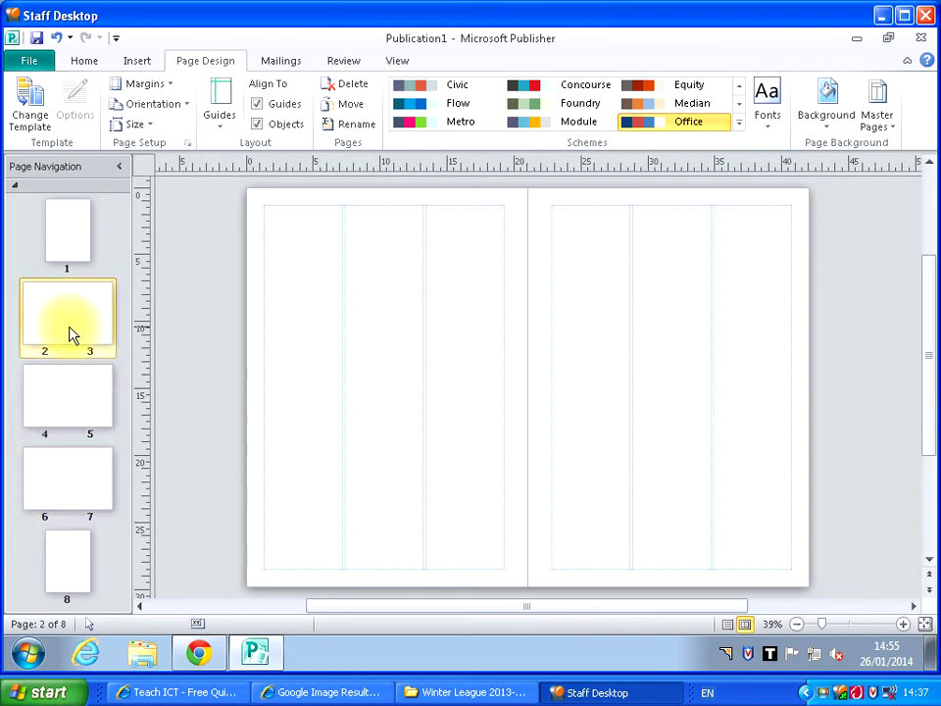
Draw a text box down page 2's first column and type the 'Newsletter - January 2014' welcome text.
click(131, 65)
click(482, 113)
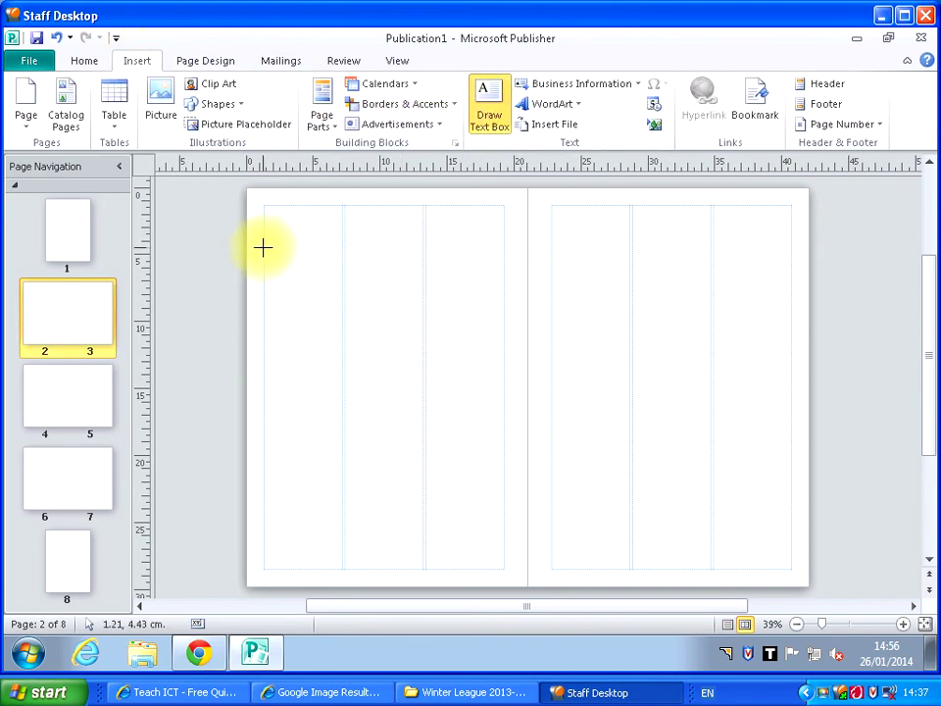
drag(264, 247, 358, 578)
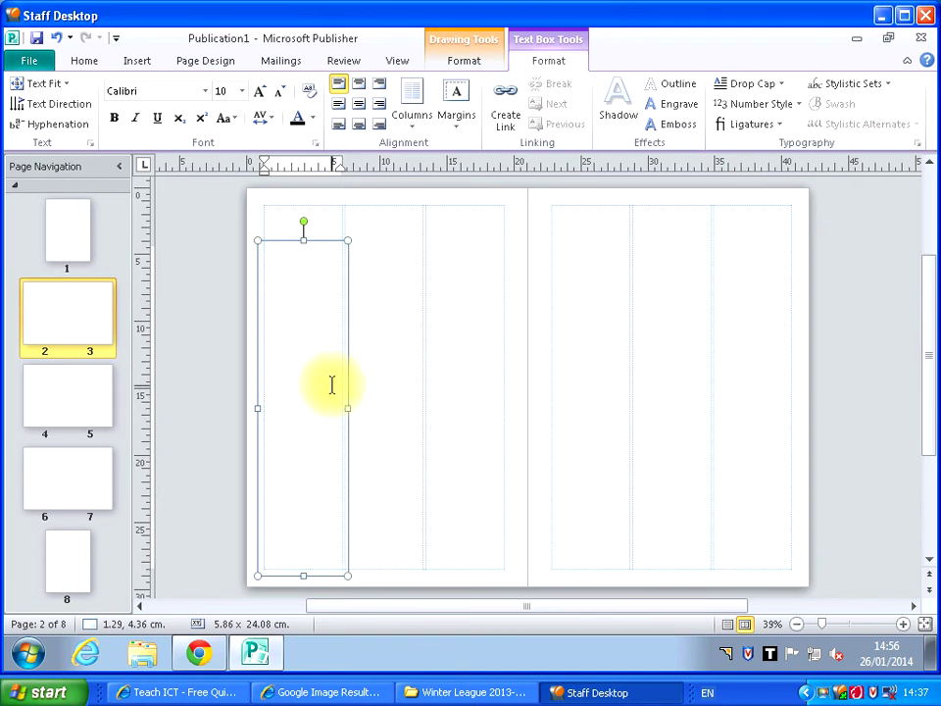
text(Newsletter - January 2014 Welcome to our first newsletter of the year. We hope you enjoy reading it)
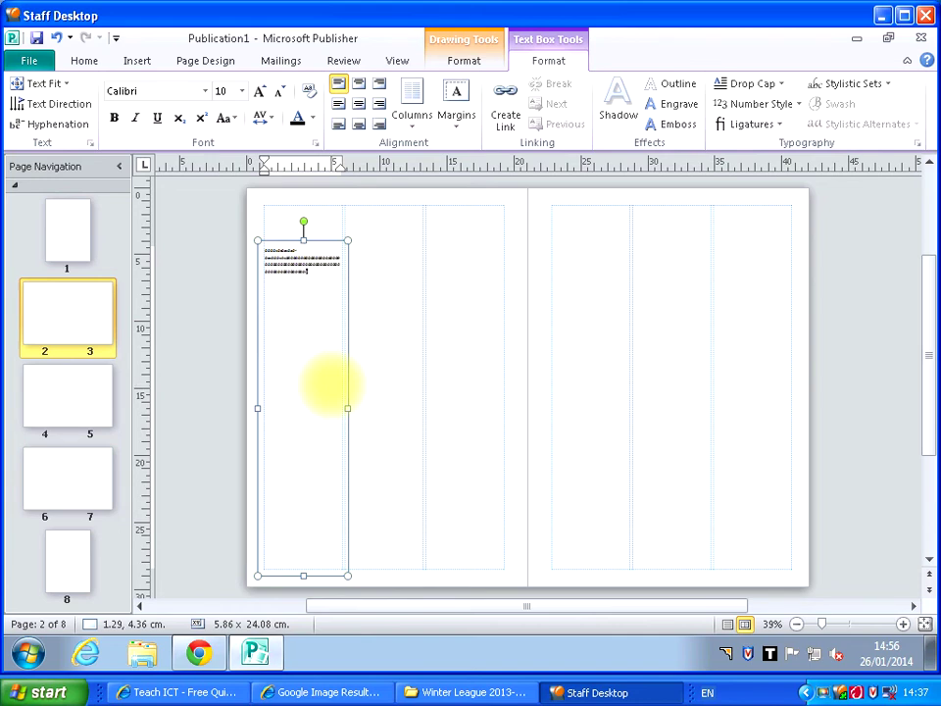
text( and find it useful. Inside you will)
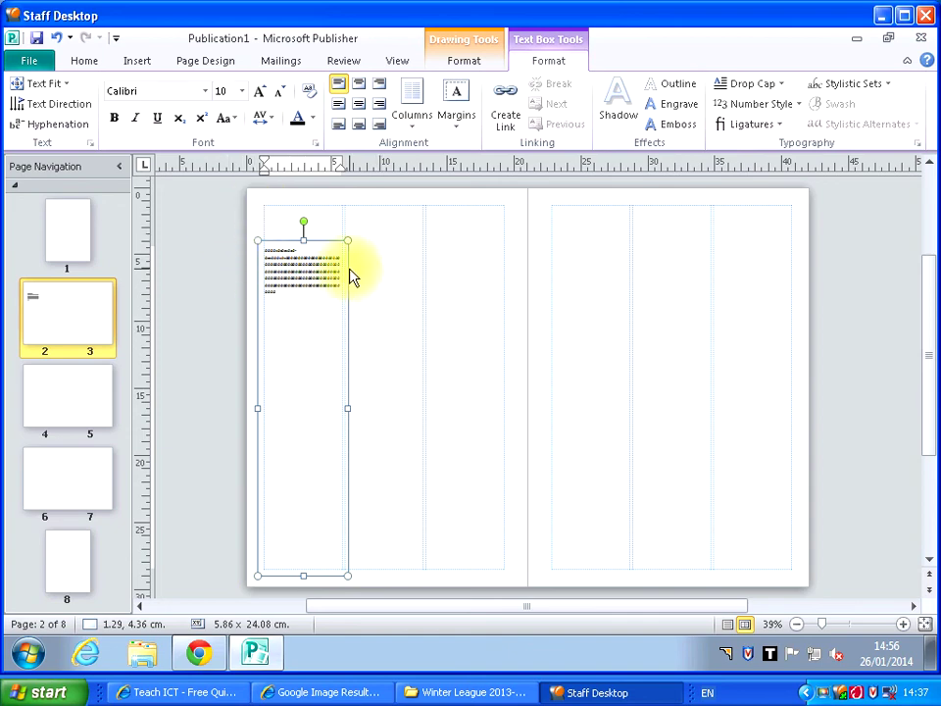
Select the whole page 2 text box by its border and delete it.
click(330, 248)
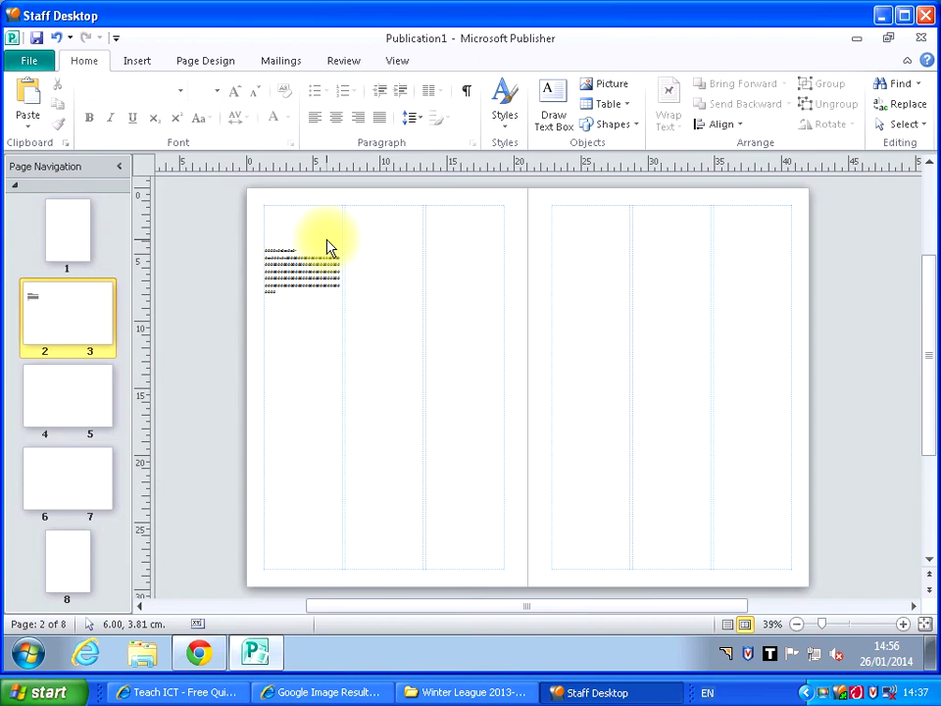
click(312, 265)
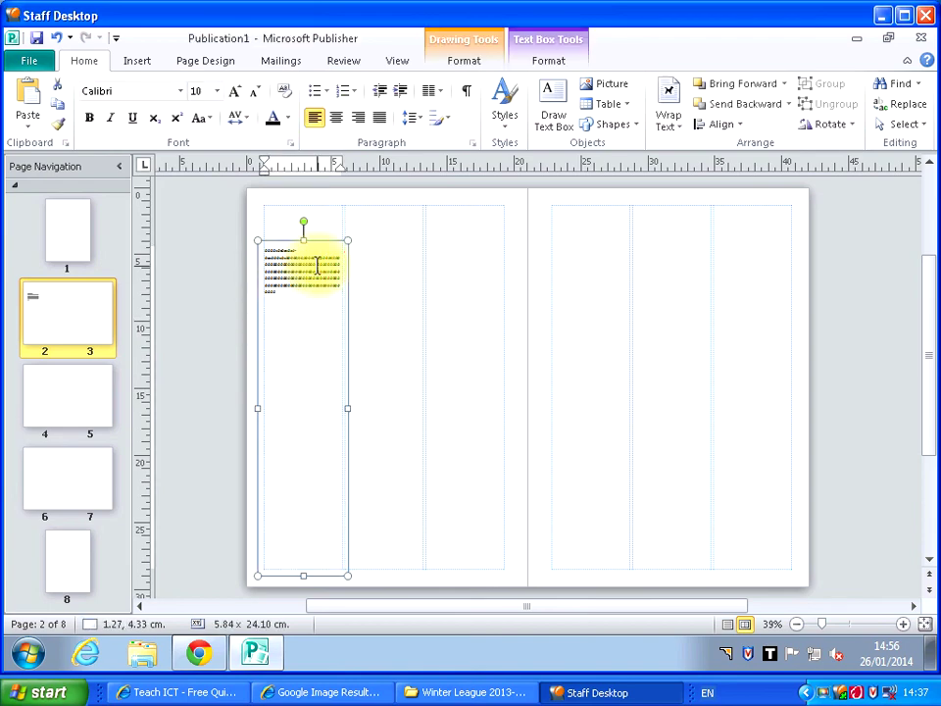
click(319, 246)
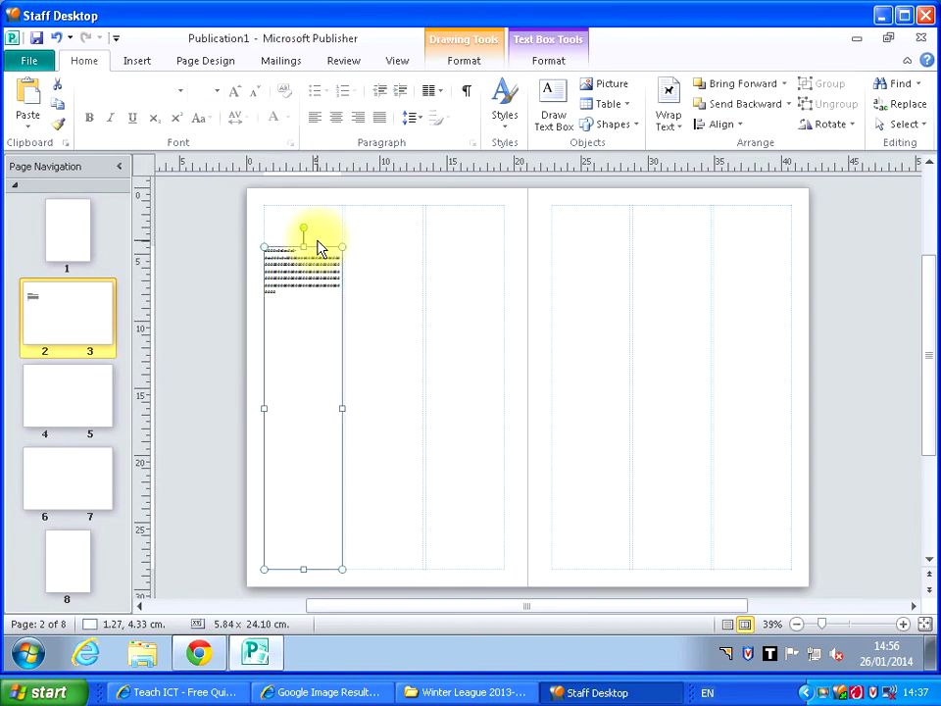
key(Delete)
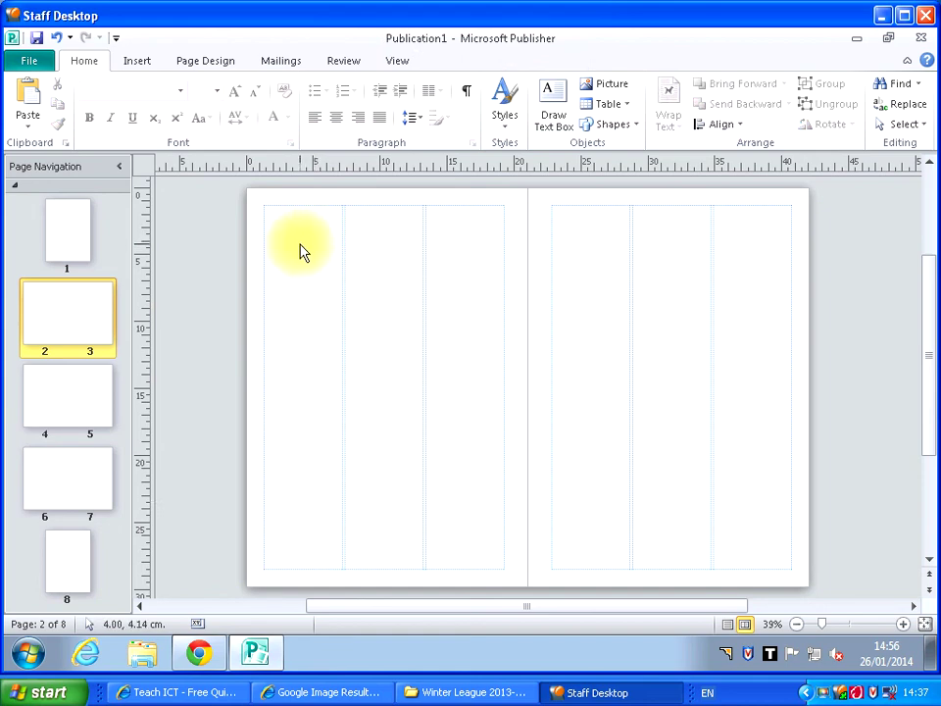